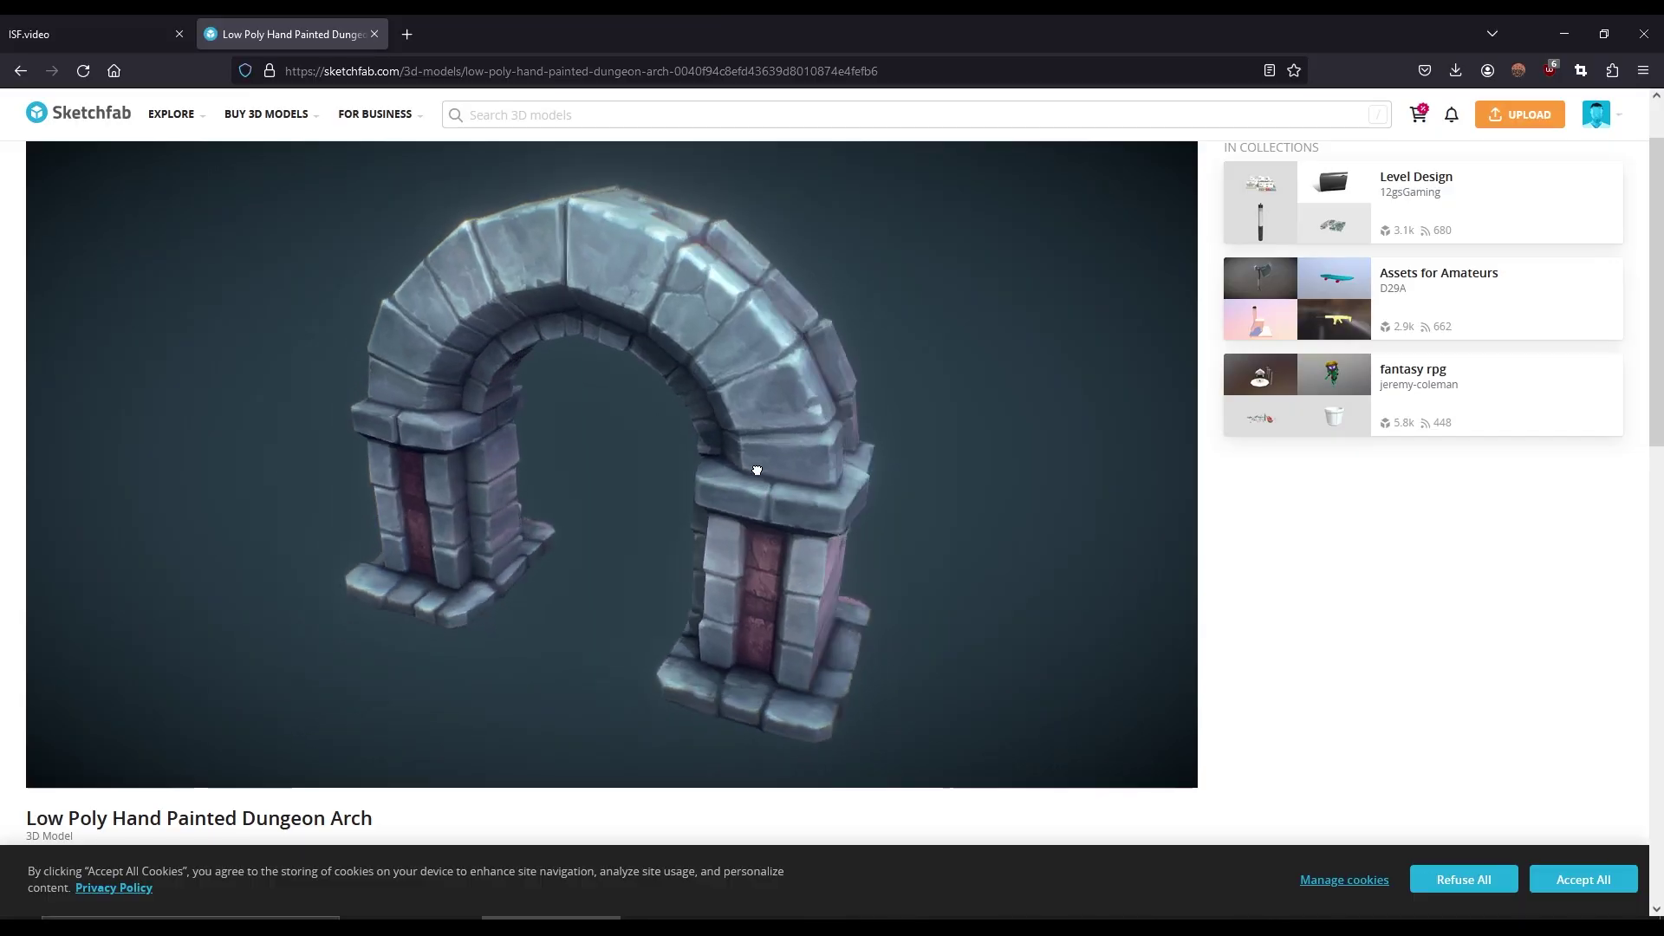
# Switch to Smode and bring dungeon_arch.fbx from the source folder into the compo as reference geometry
pyautogui.moveTo(756, 469)
pyautogui.mouseDown()
pyautogui.moveTo(709, 472)
pyautogui.moveTo(831, 442)
pyautogui.moveTo(838, 521)
pyautogui.mouseUp()
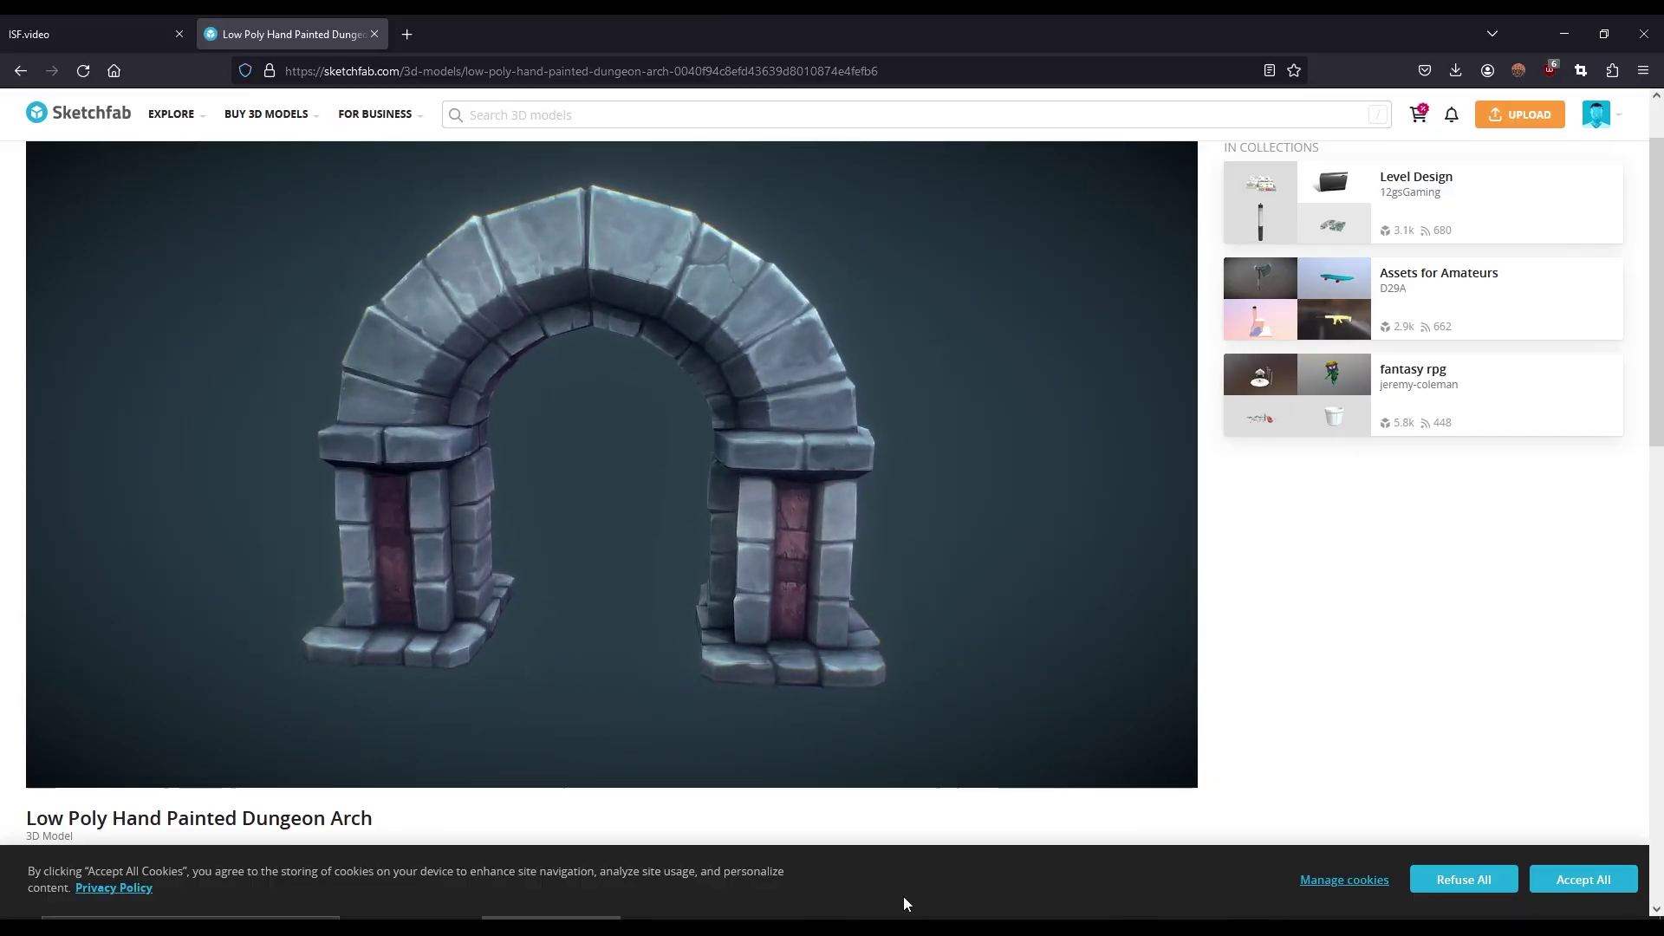
pyautogui.click(883, 926)
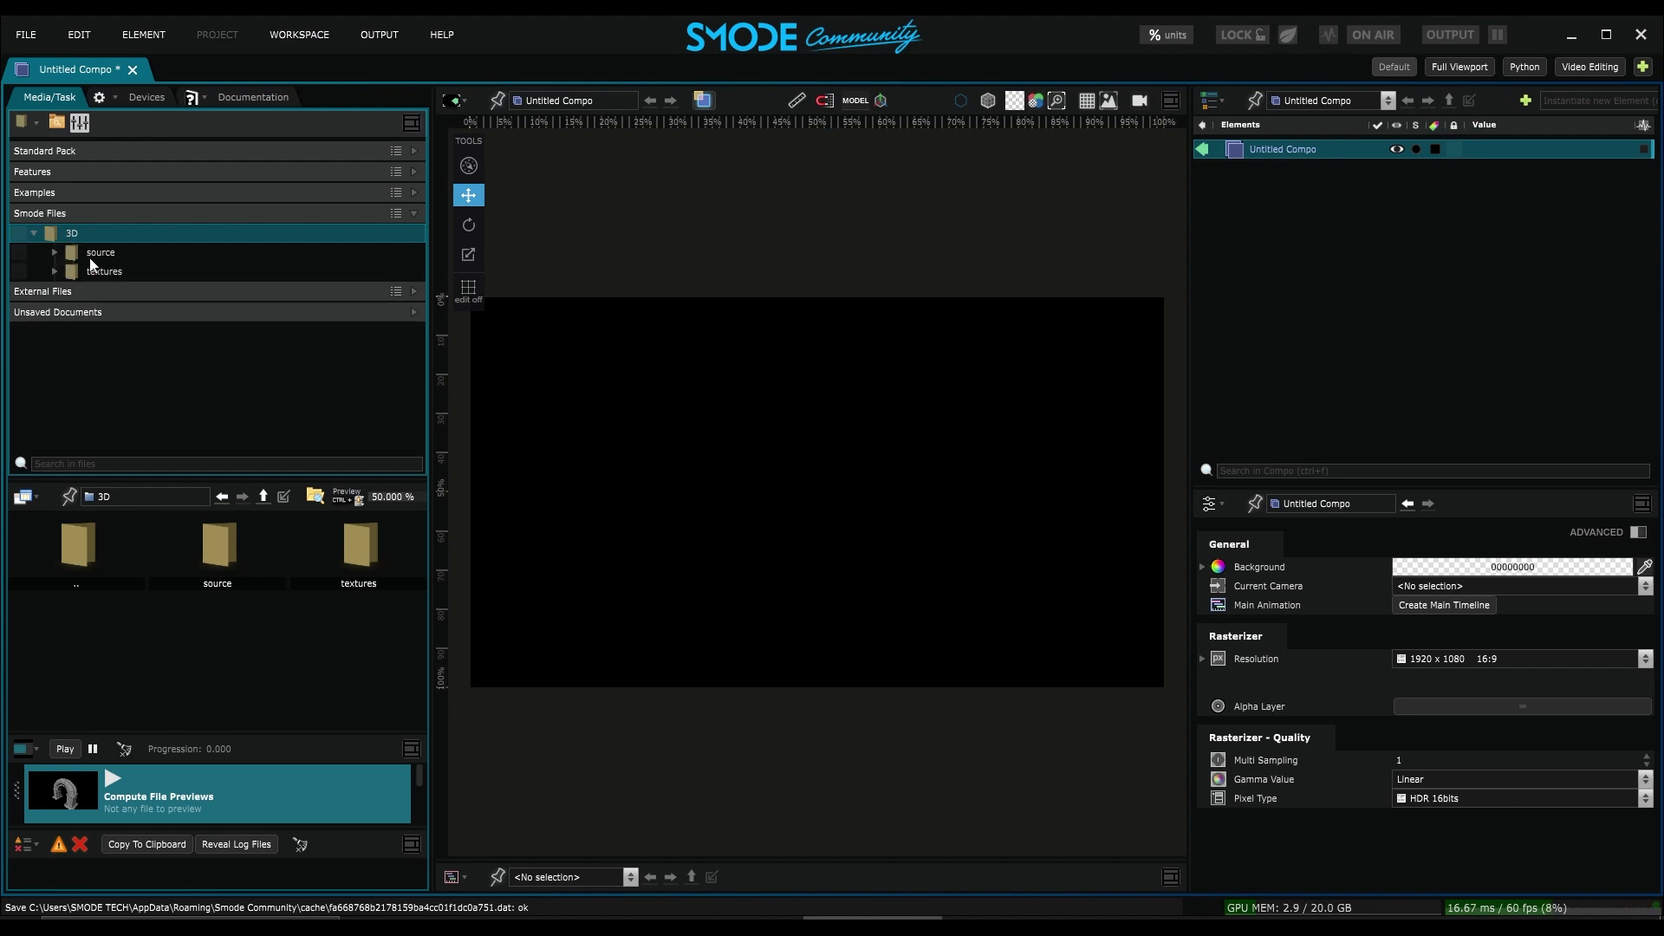
pyautogui.click(54, 253)
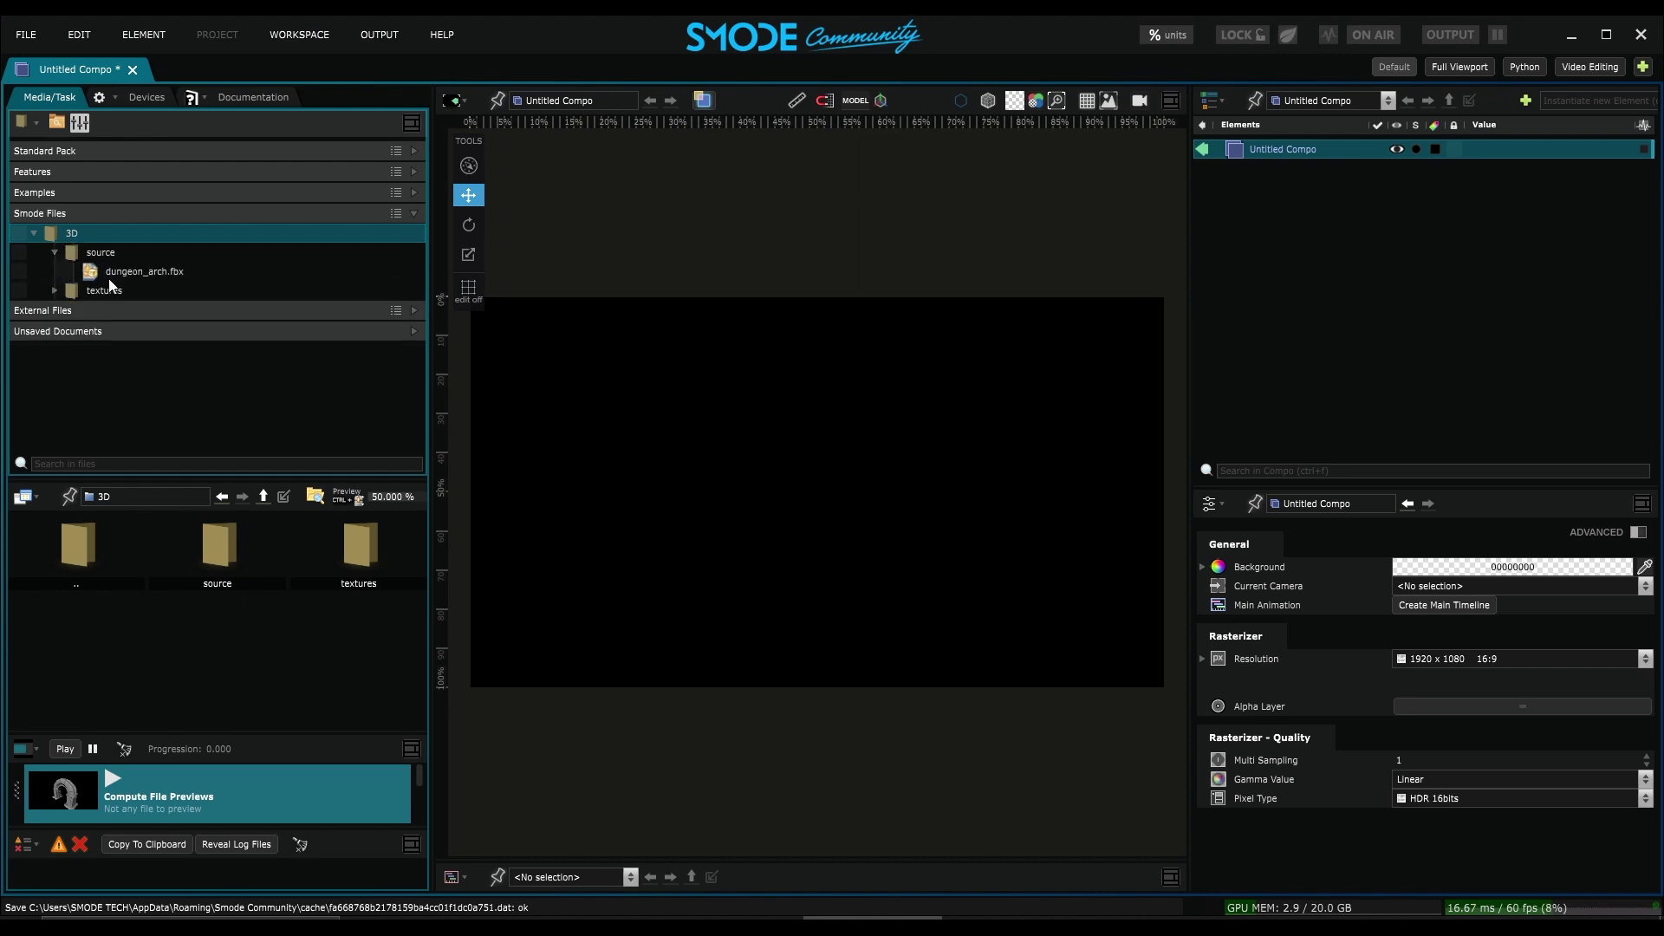
pyautogui.click(128, 273)
pyautogui.moveTo(134, 268); pyautogui.dragTo(1343, 225)
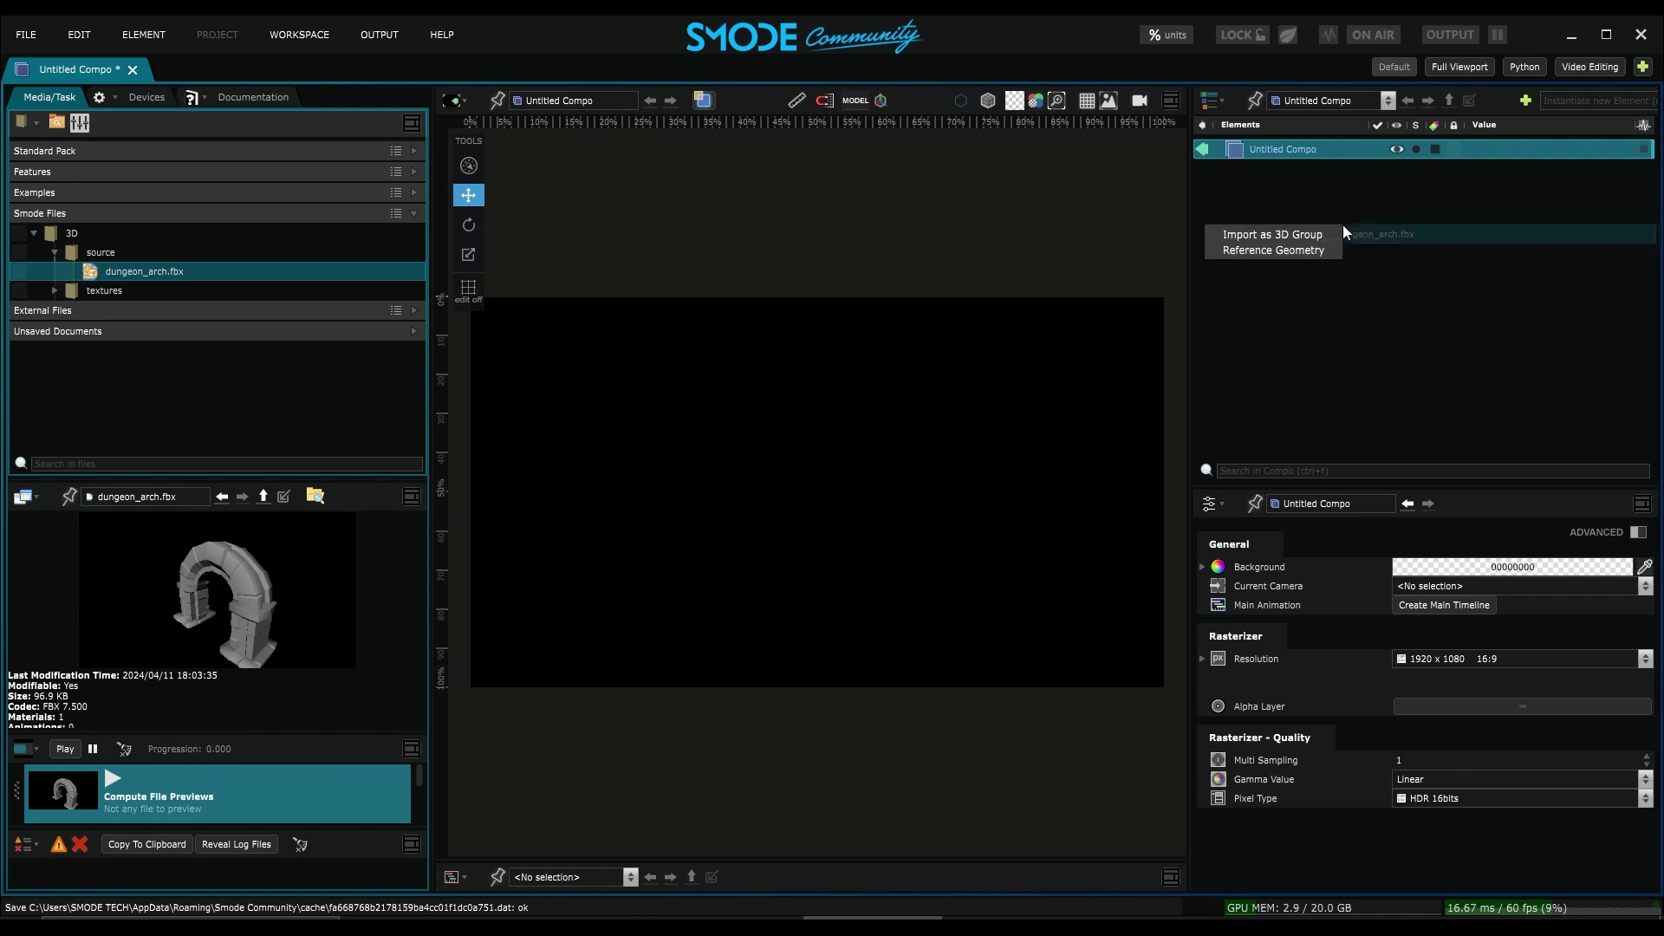
pyautogui.click(1304, 253)
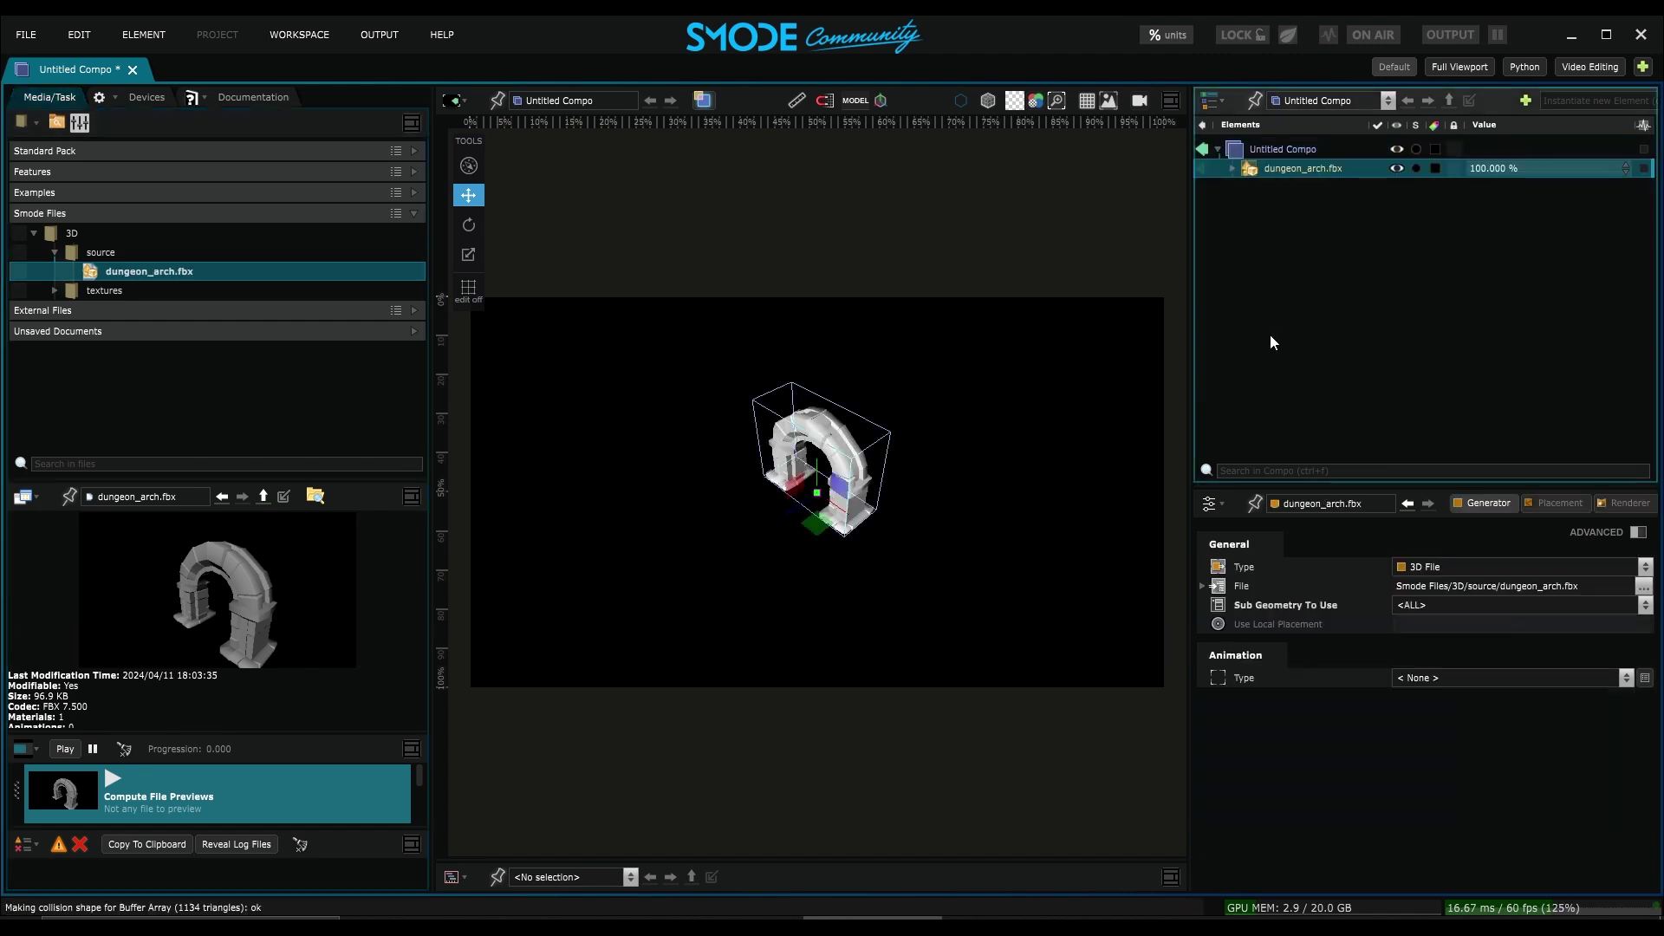
# Assign dungeon_arch_col.tga.png from the textures folder to the Albedo channel of the arch geometry
pyautogui.click(62, 292)
pyautogui.click(57, 290)
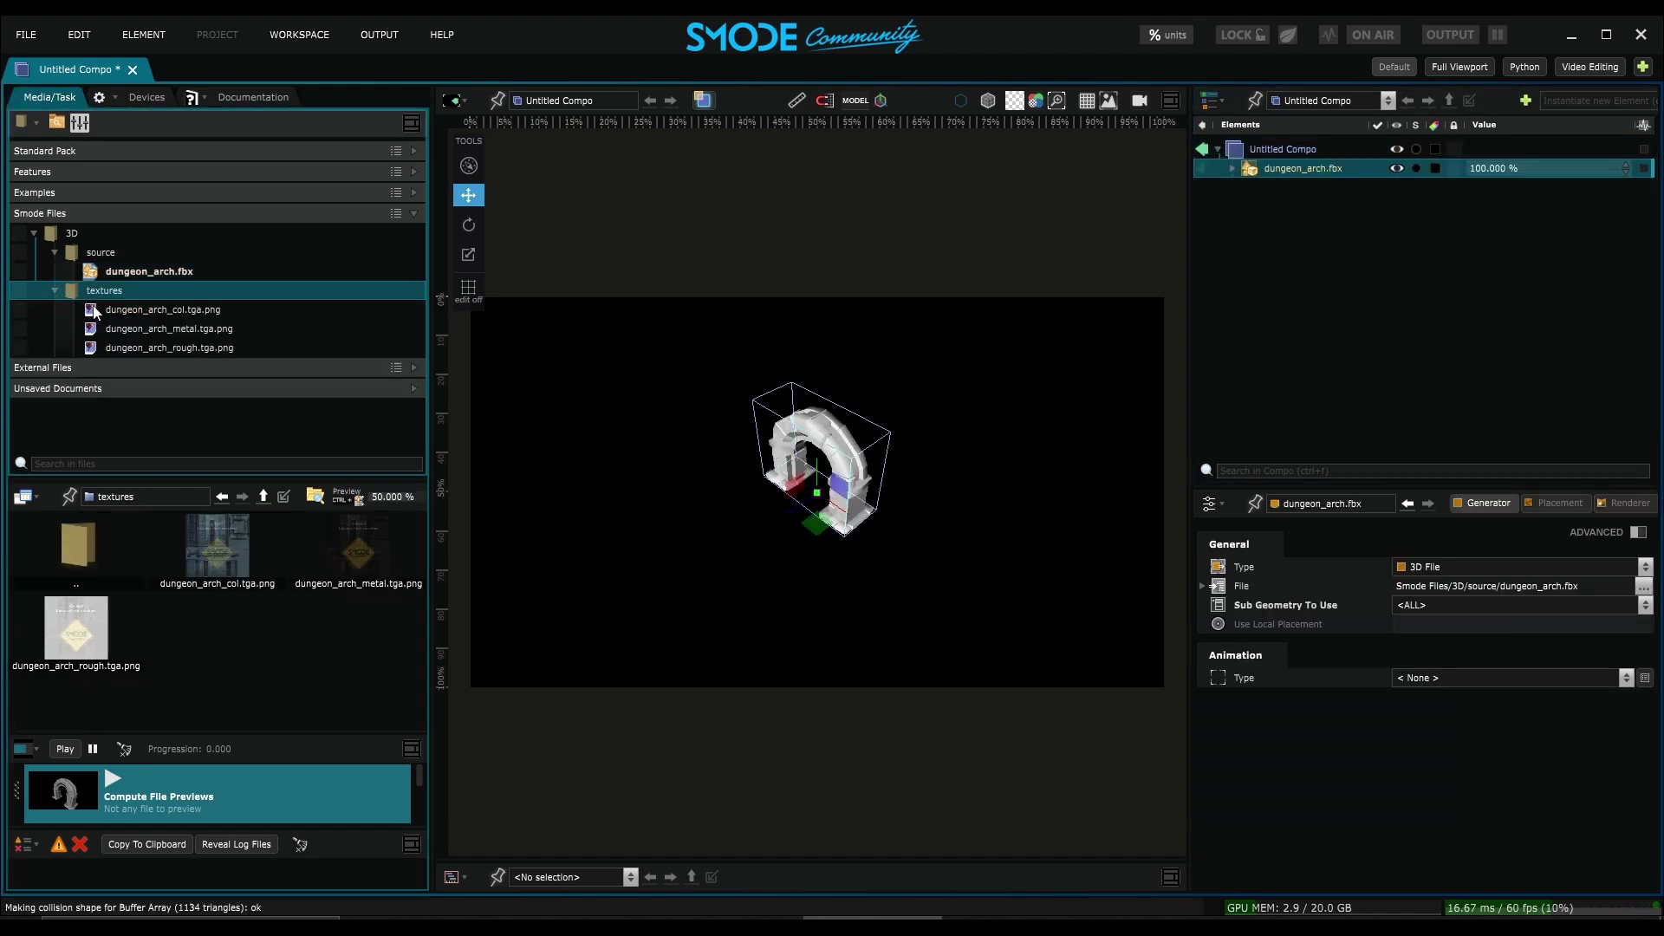
pyautogui.click(1231, 169)
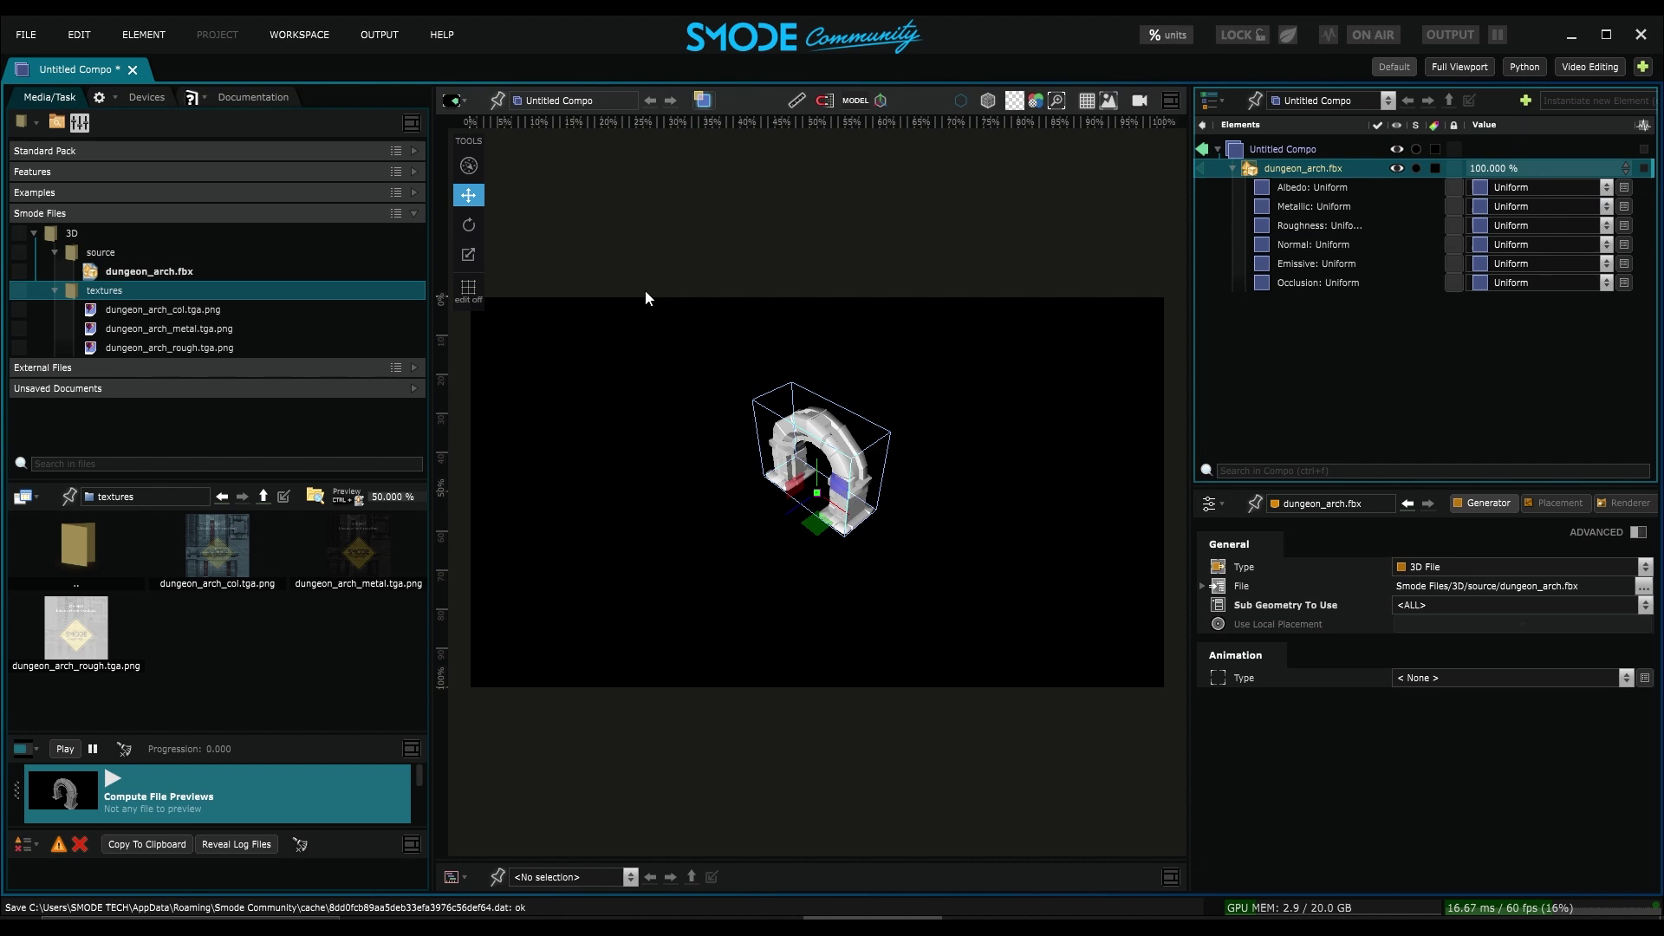
pyautogui.click(175, 309)
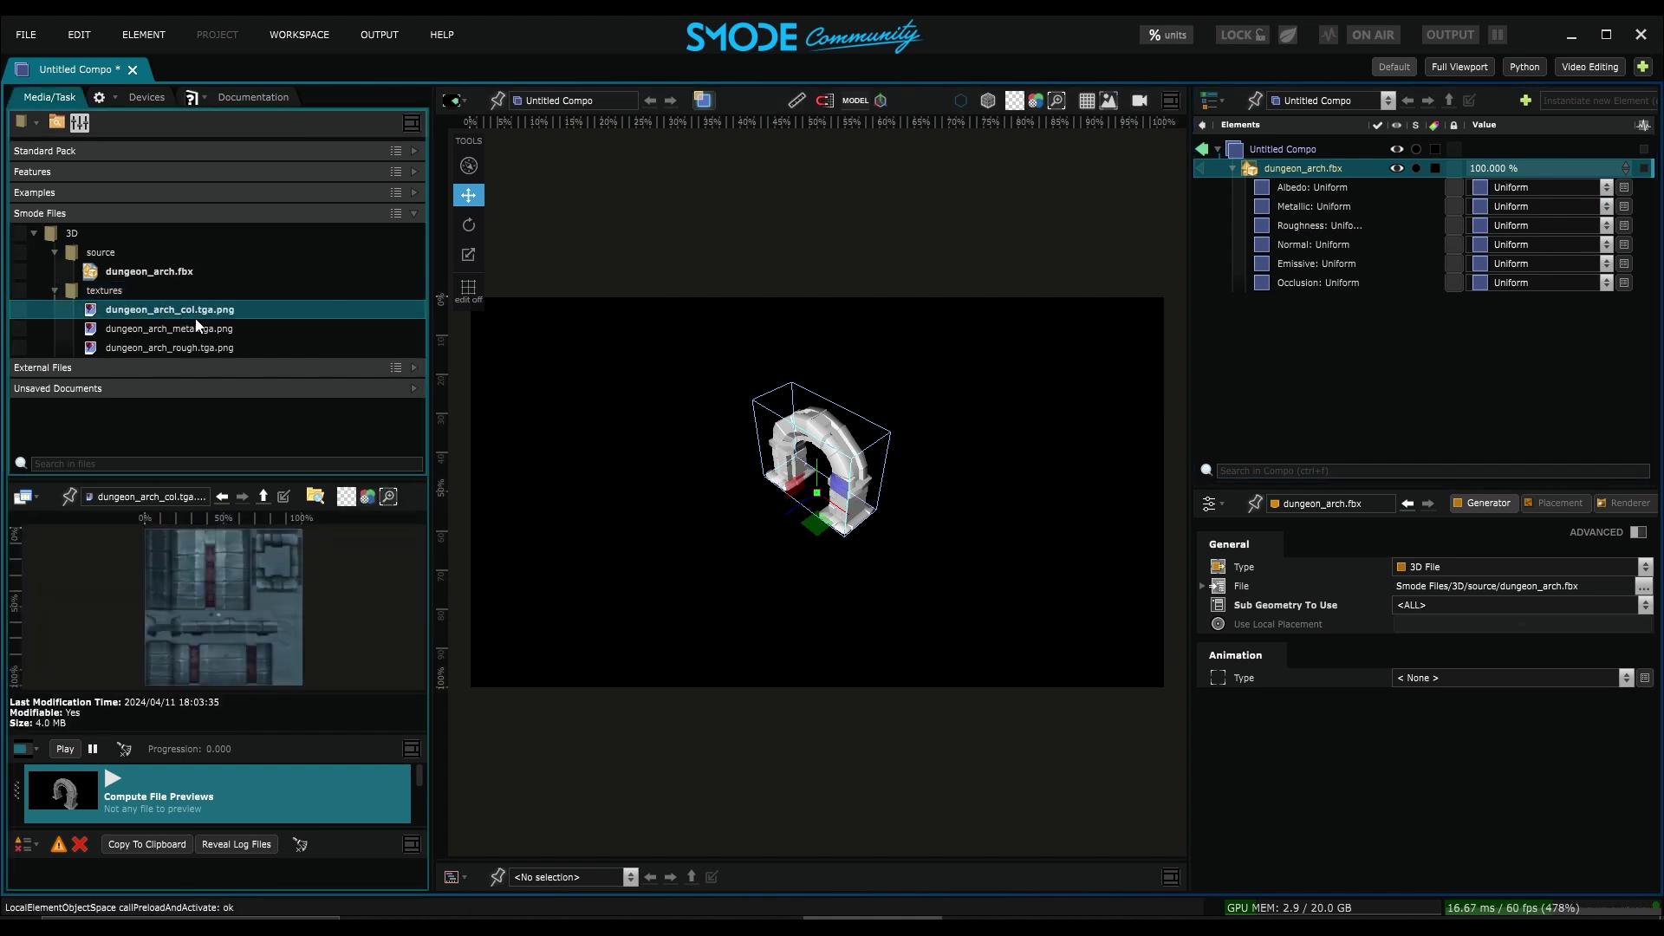
pyautogui.moveTo(180, 314); pyautogui.dragTo(1292, 184)
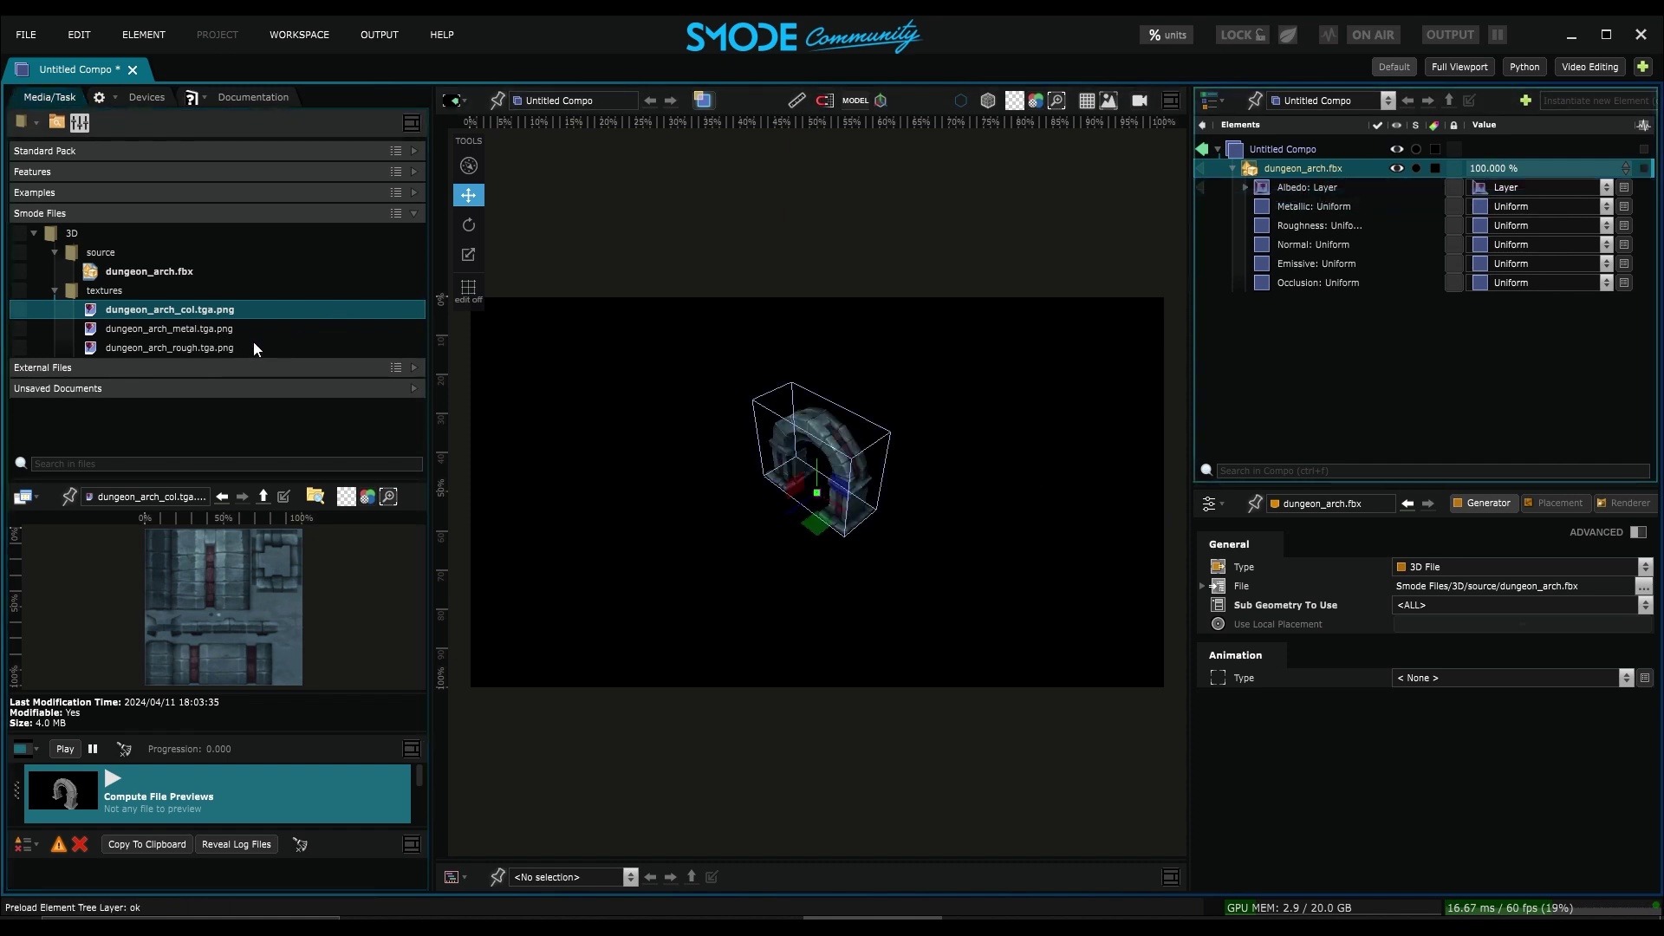
# Assign dungeon_arch_metal.tga.png to the arch's Metallic channel and dungeon_arch_rough.tga.png to its Roughness channel
pyautogui.click(205, 332)
pyautogui.moveTo(205, 339); pyautogui.dragTo(1298, 206)
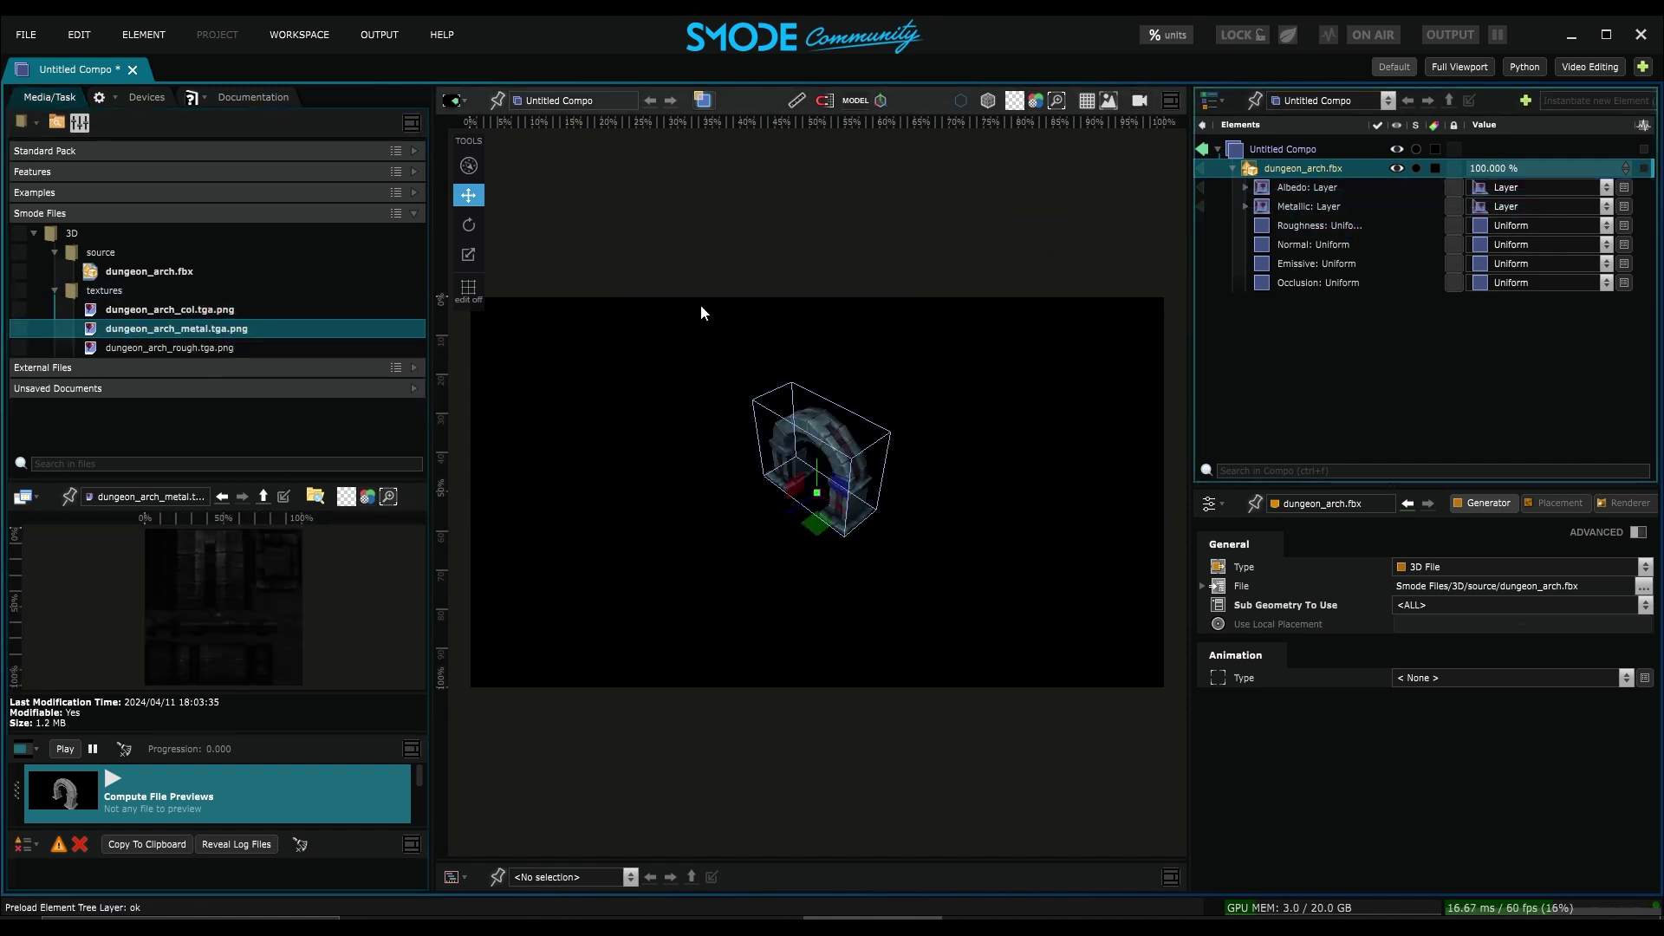
pyautogui.click(216, 347)
pyautogui.moveTo(216, 348); pyautogui.dragTo(1269, 227)
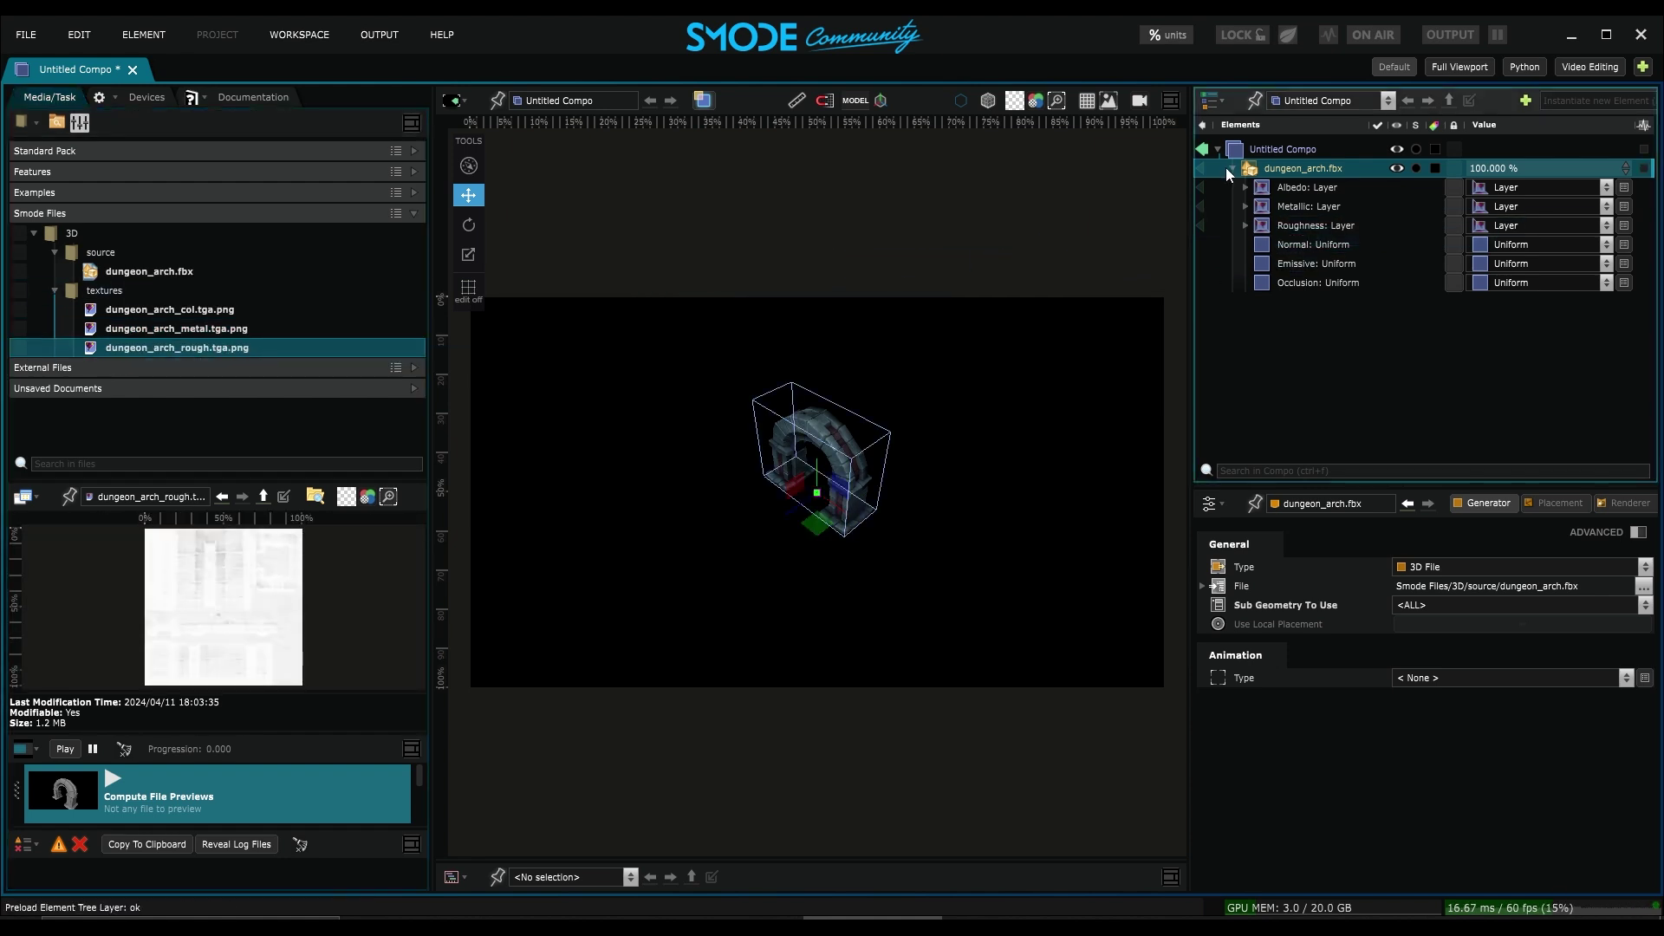
# Add a perspective camera to the compo
pyautogui.click(1231, 168)
pyautogui.click(1286, 149)
pyautogui.rightClick(1291, 148)
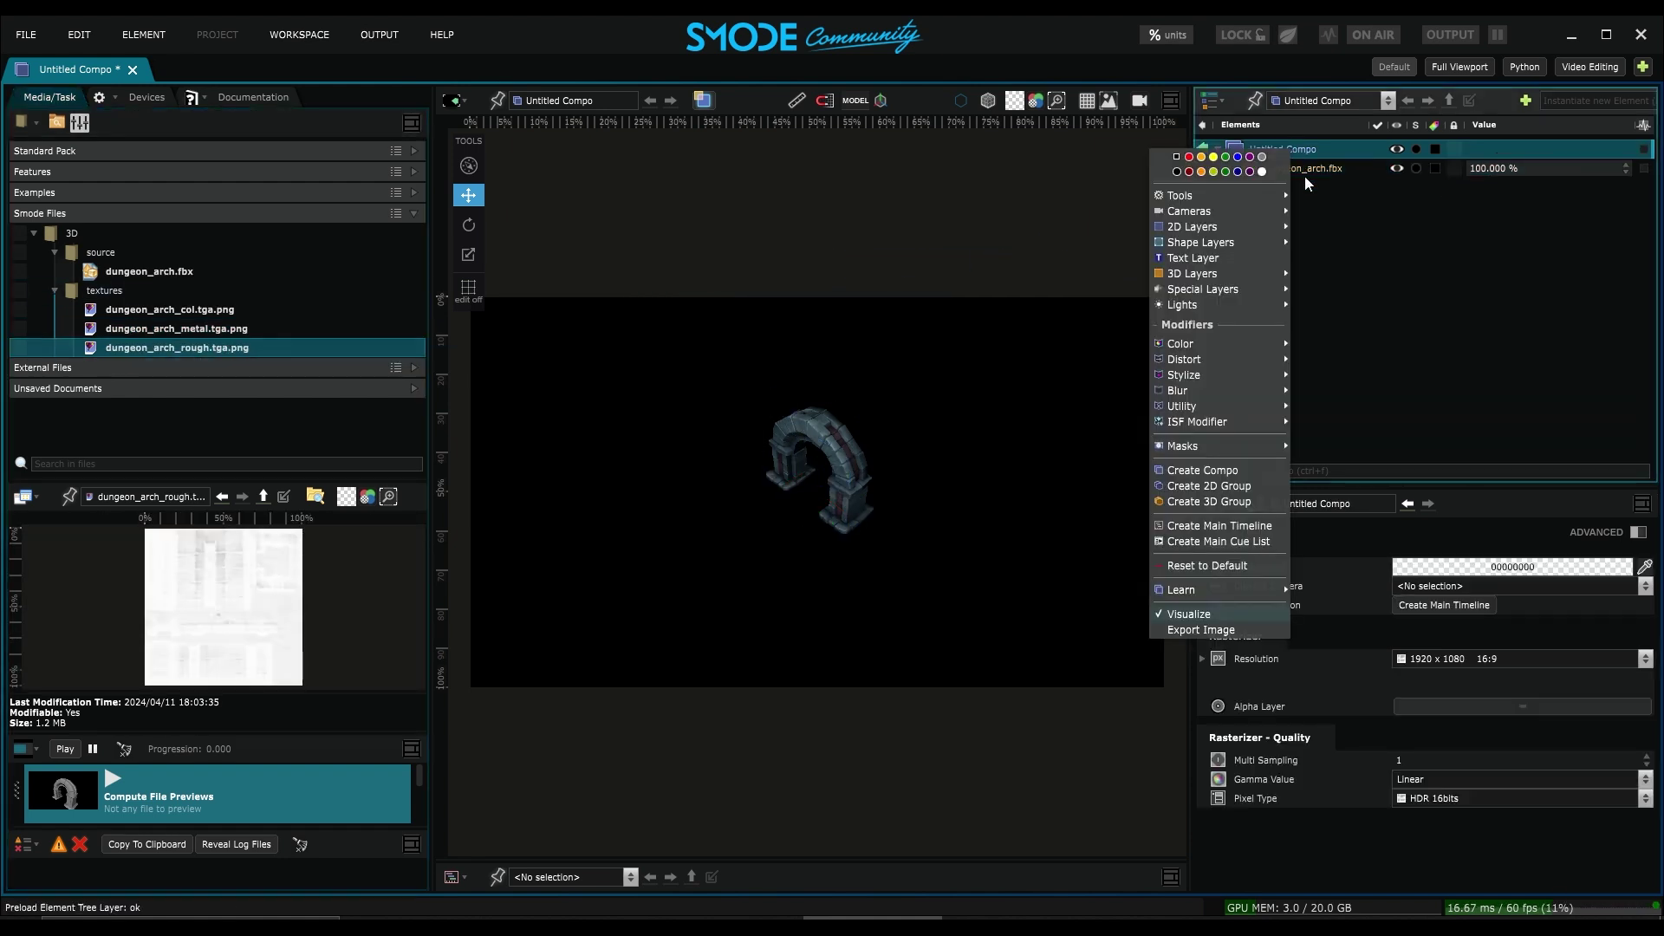
pyautogui.click(1328, 212)
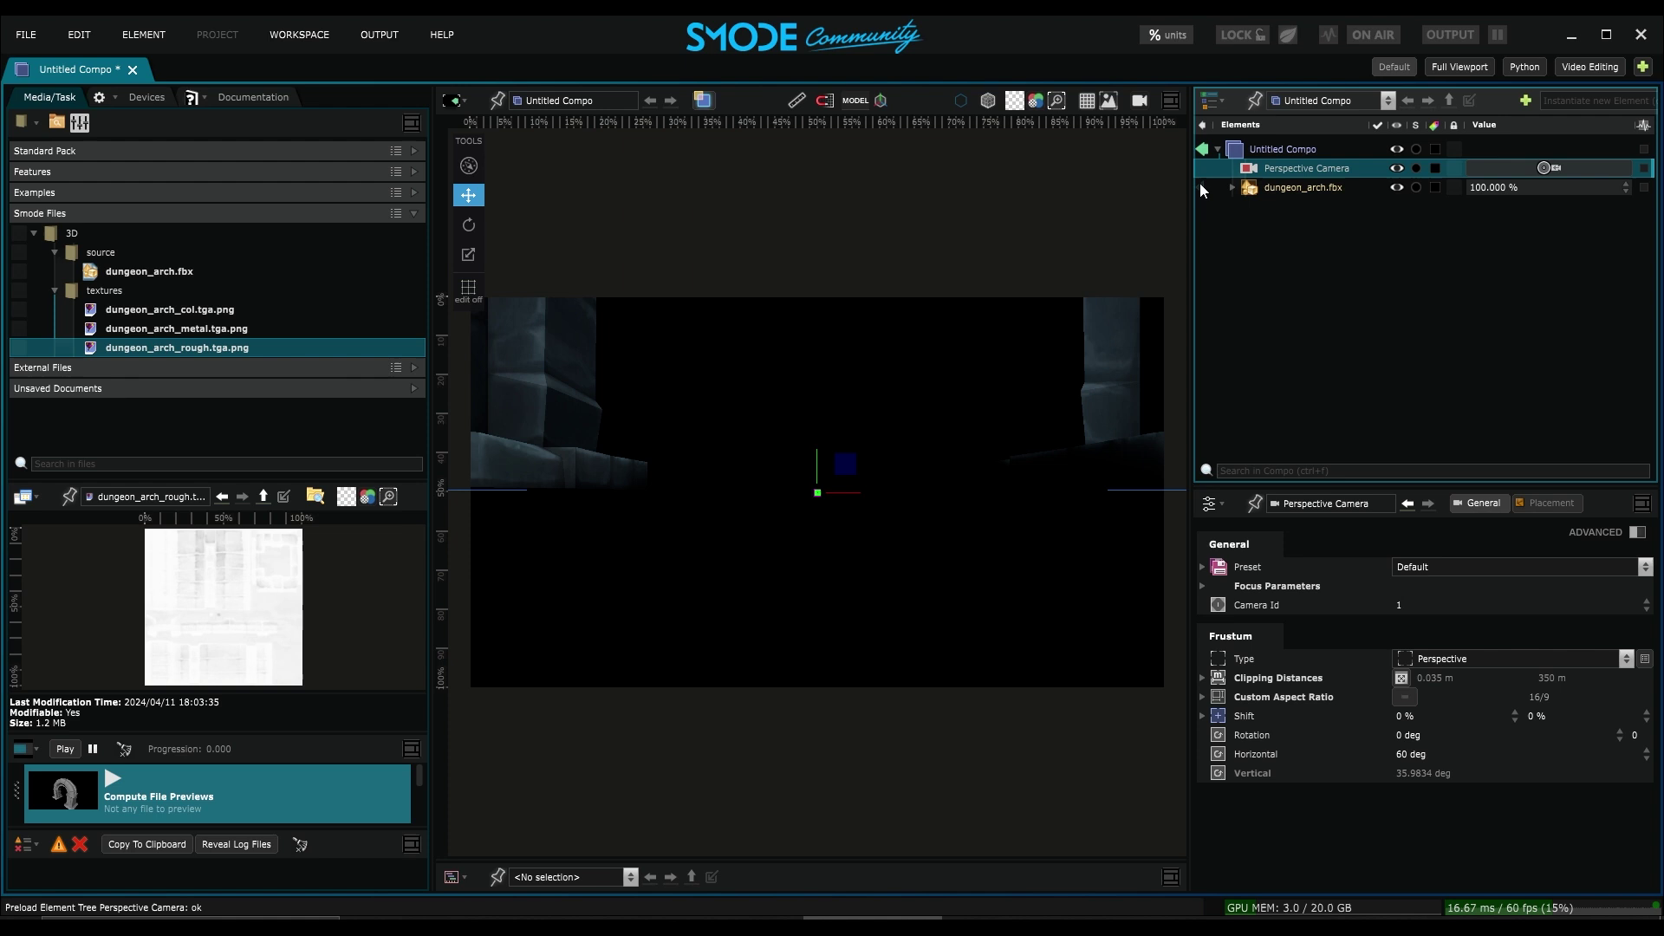
# Enlarge the viewport with the free 3D view active and add a Repeat modifier to the arch geometry
pyautogui.click(433, 307)
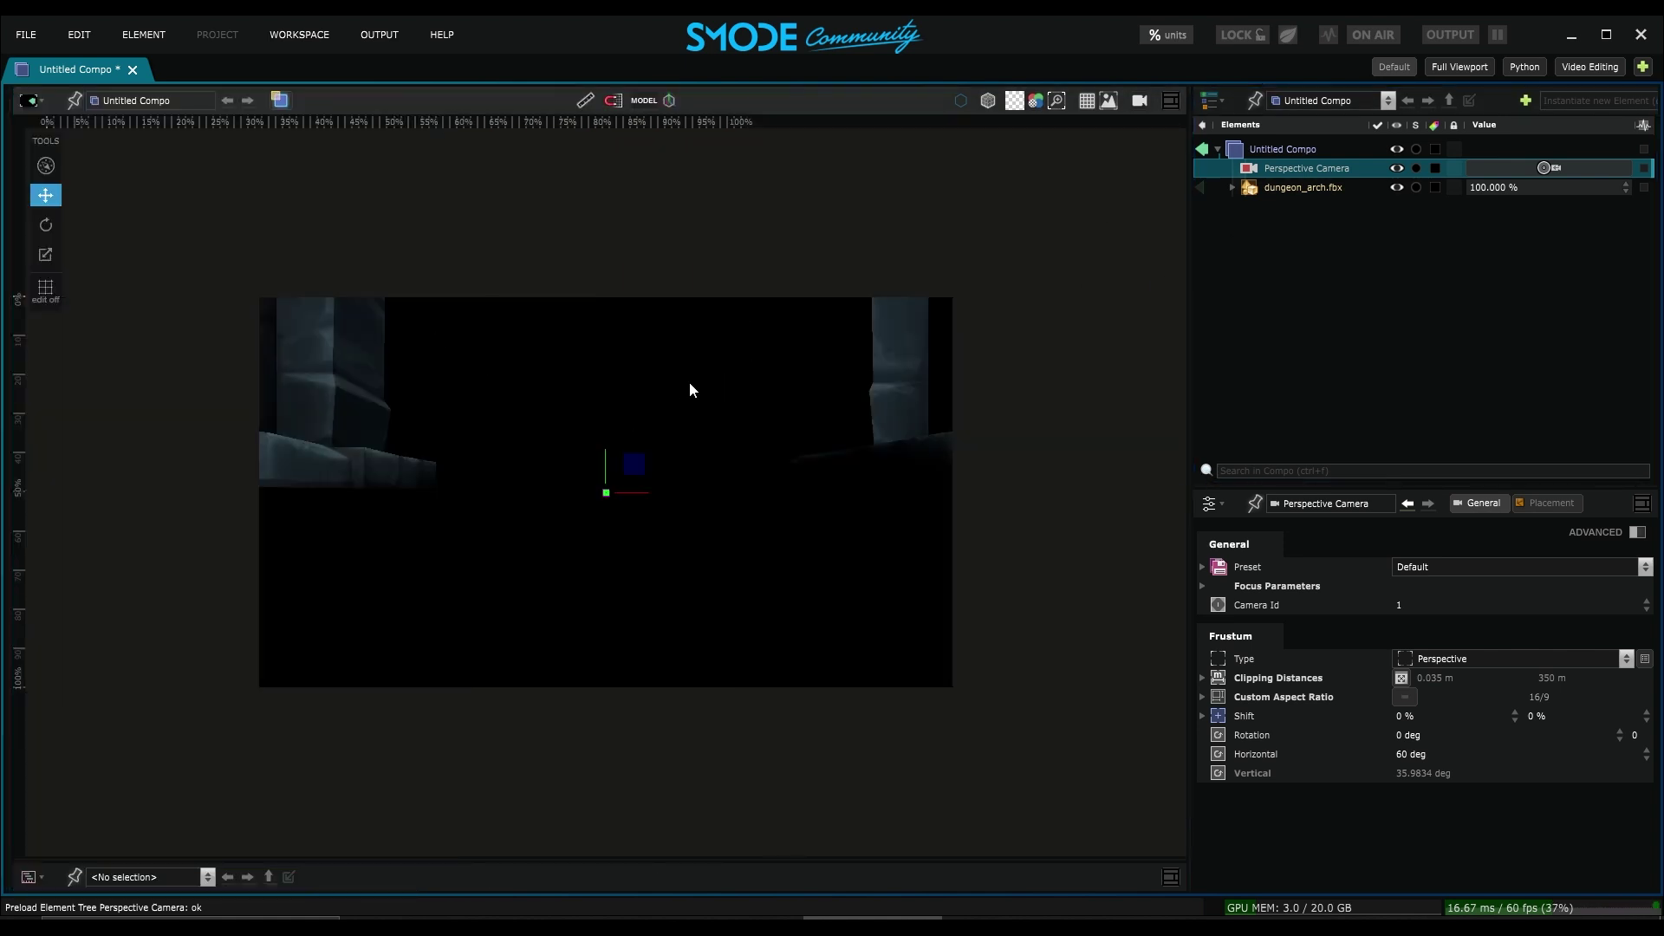
pyautogui.click(280, 100)
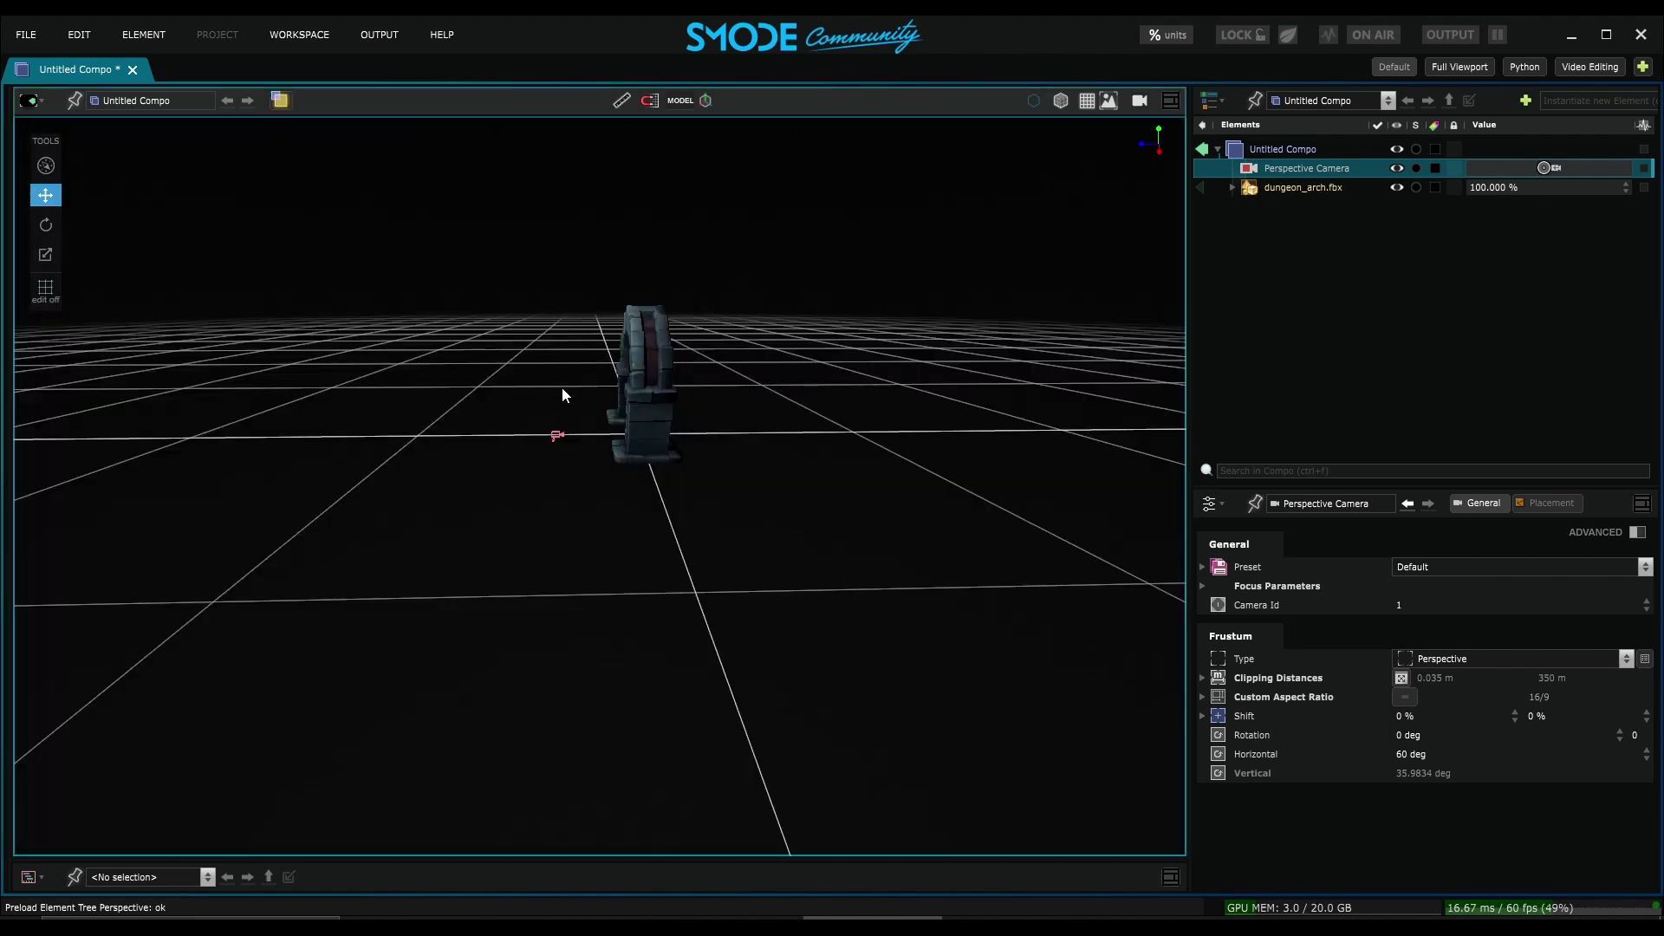
pyautogui.click(641, 390)
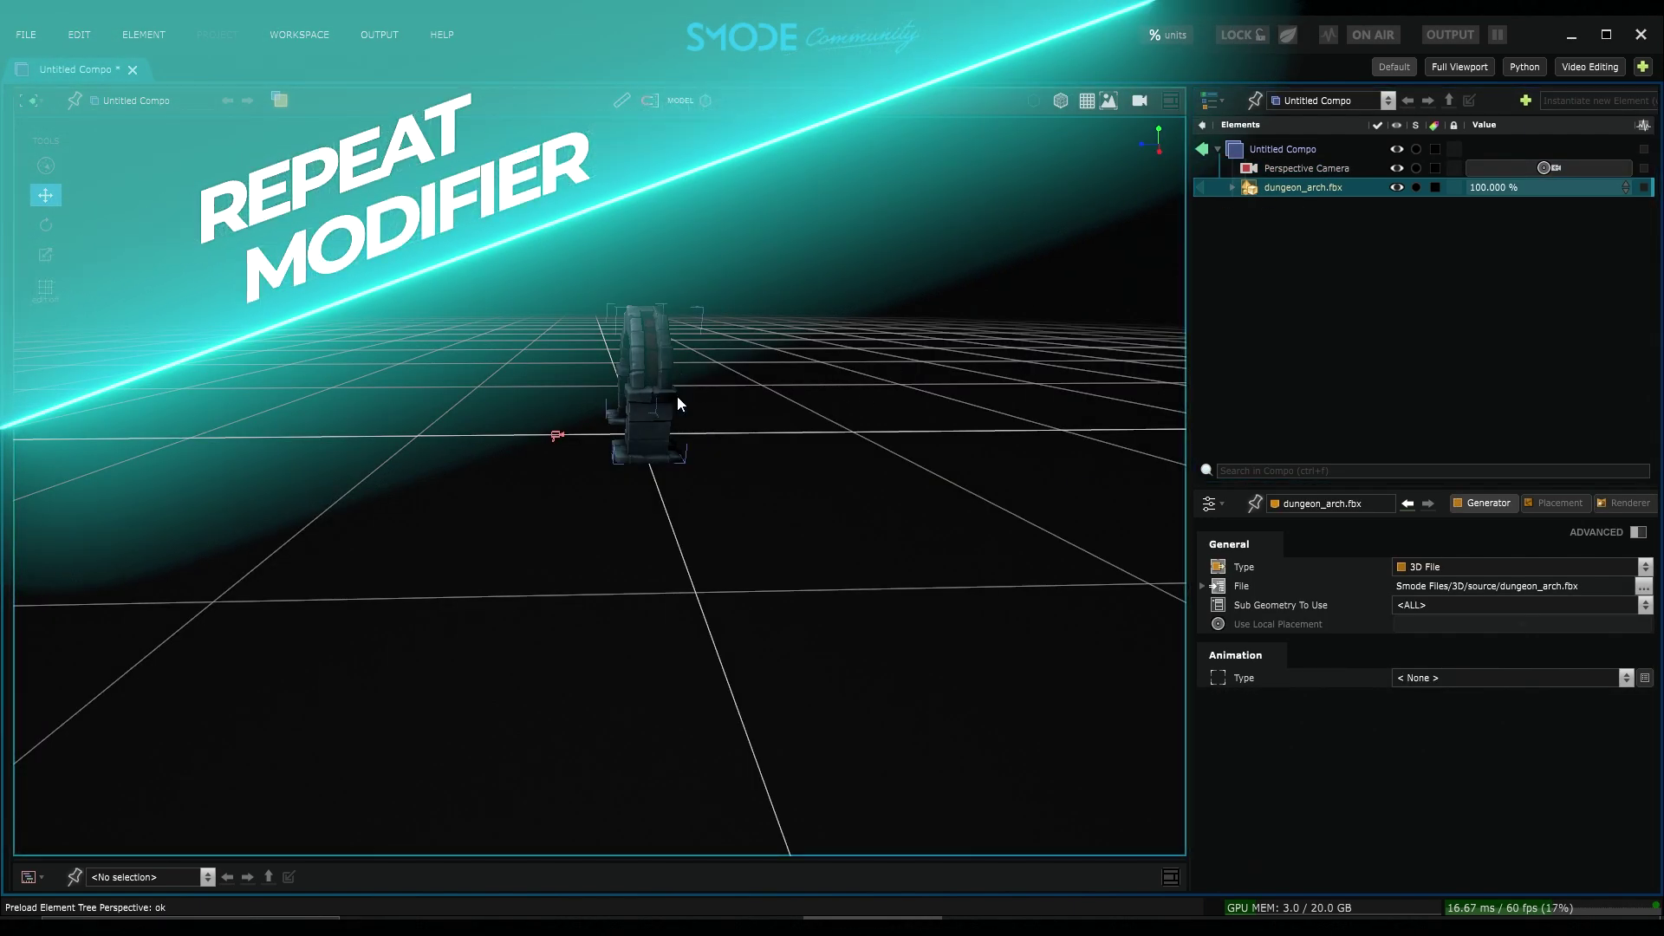
pyautogui.rightClick(1308, 189)
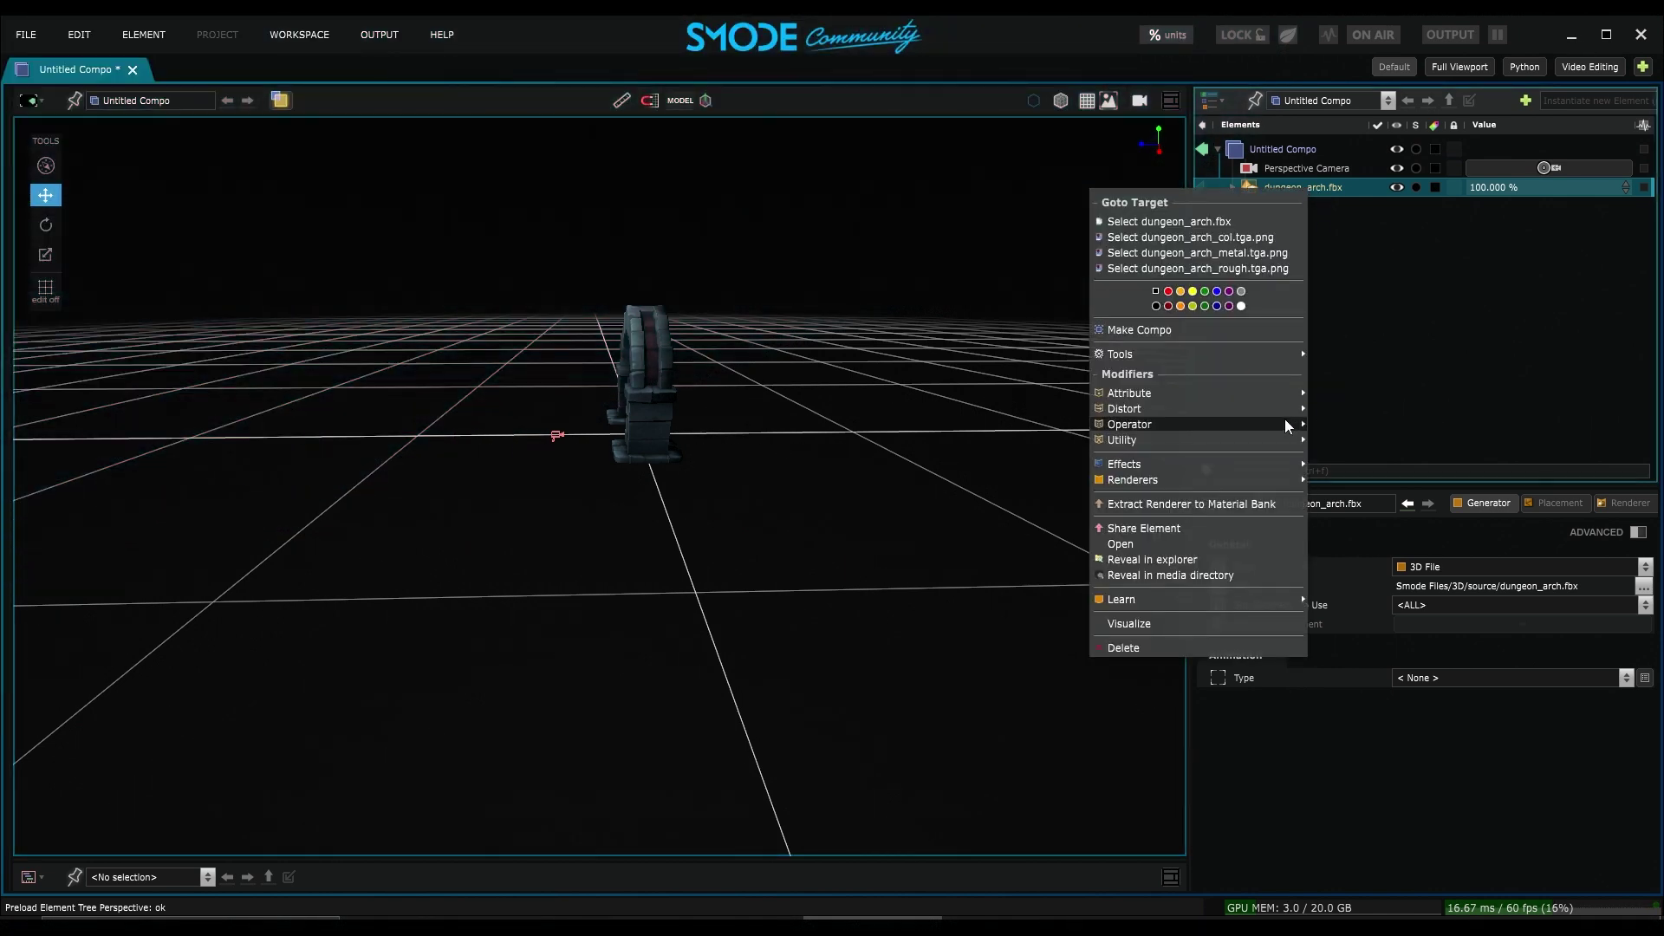
pyautogui.moveTo(1261, 417)
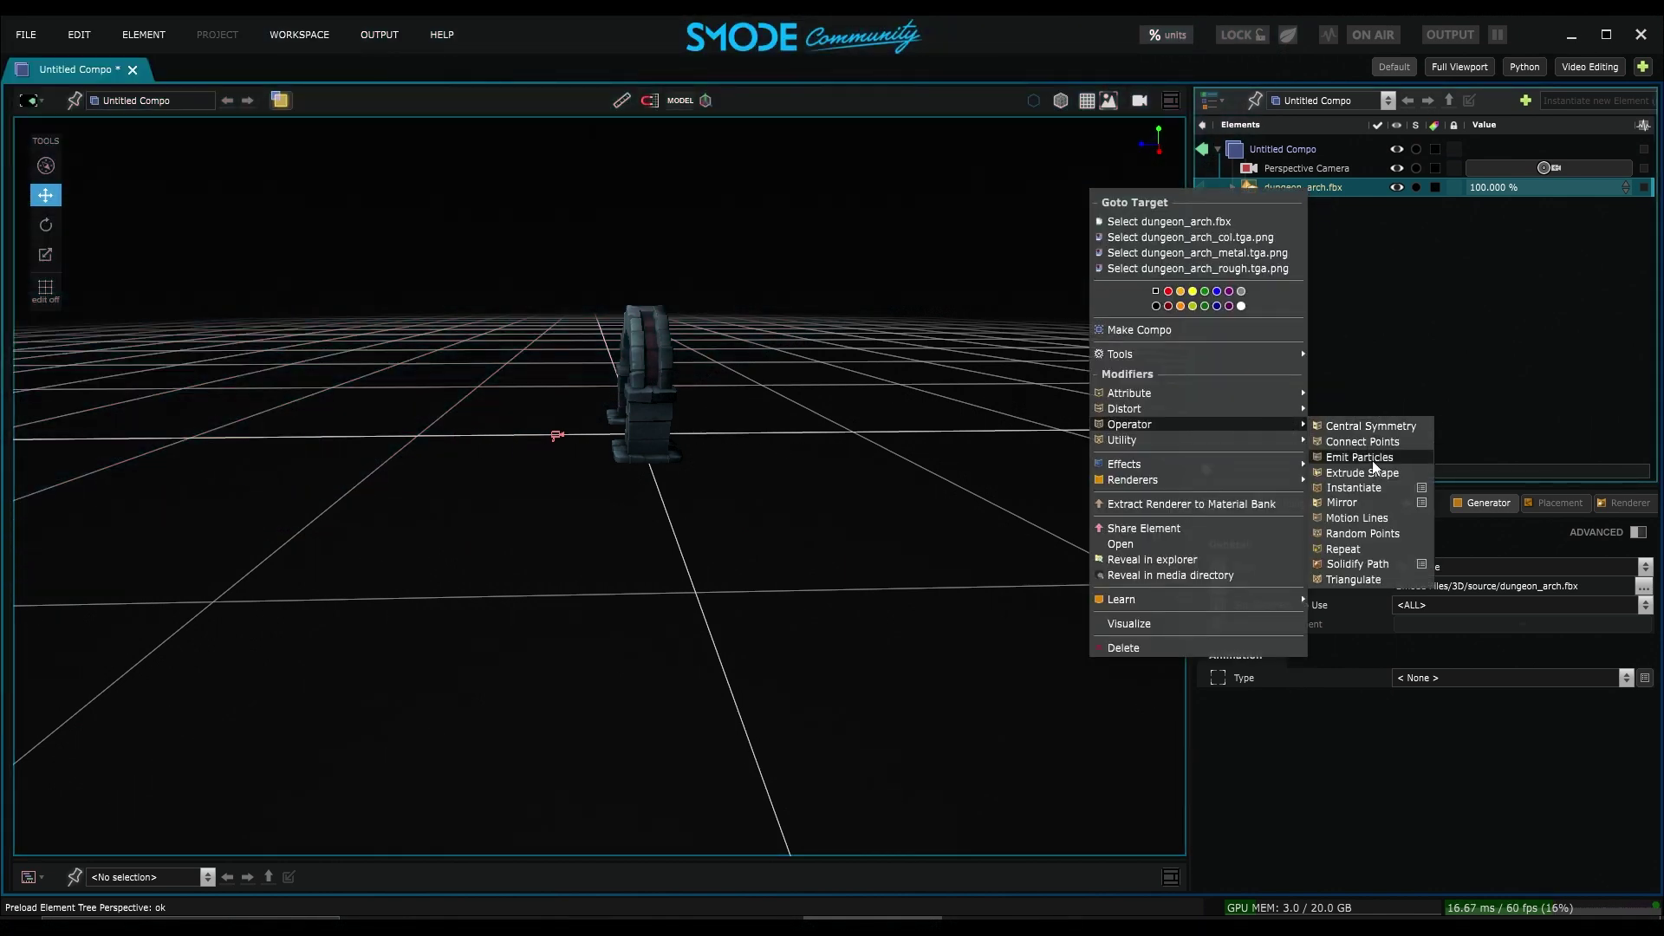
pyautogui.click(1356, 548)
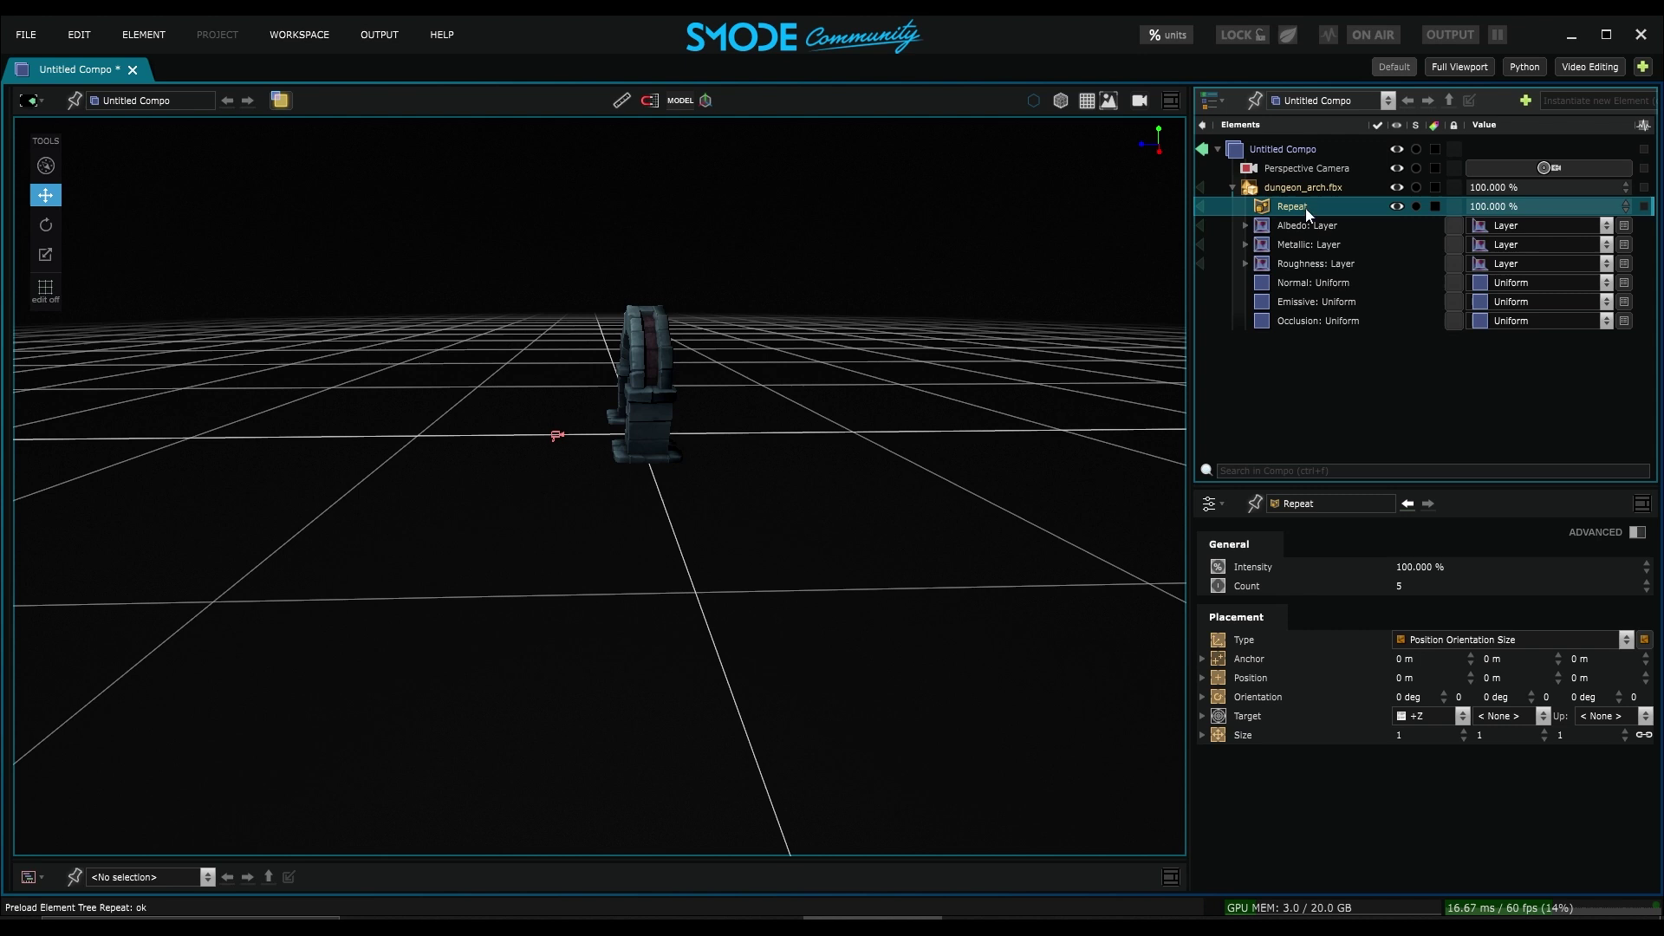
# Set the Repeat modifier's Z position to -6 m to space the arches out in a row
pyautogui.click(1270, 588)
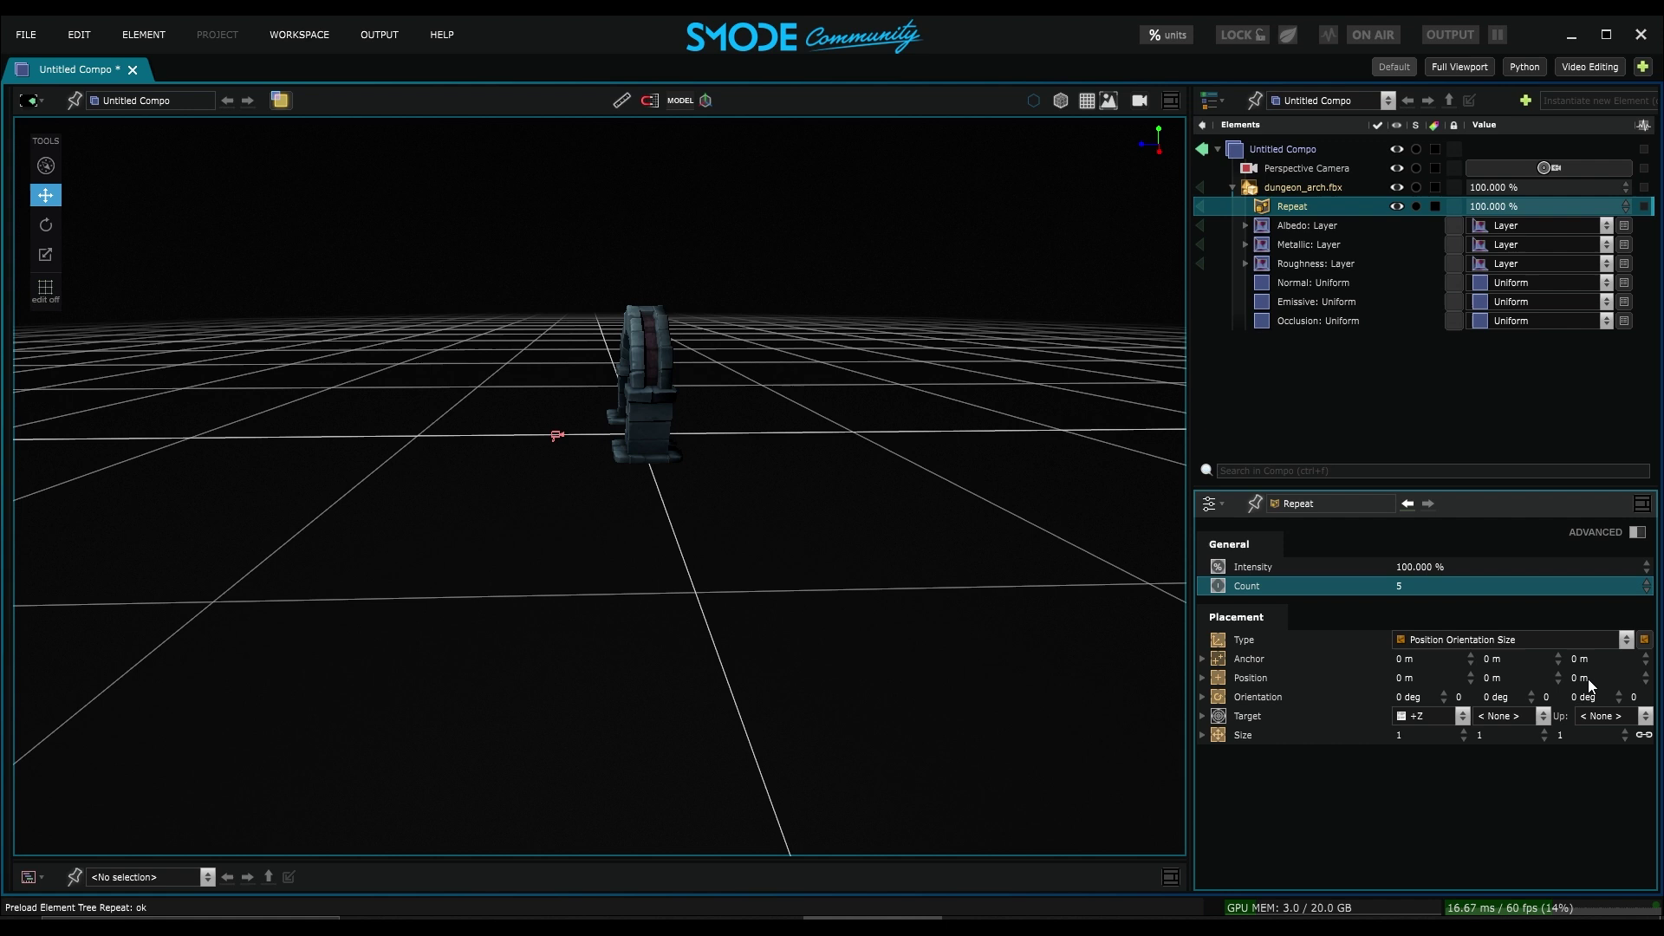
pyautogui.moveTo(1599, 678)
pyautogui.mouseDown()
pyautogui.moveTo(1599, 935)
pyautogui.moveTo(1588, 678)
pyautogui.mouseUp()
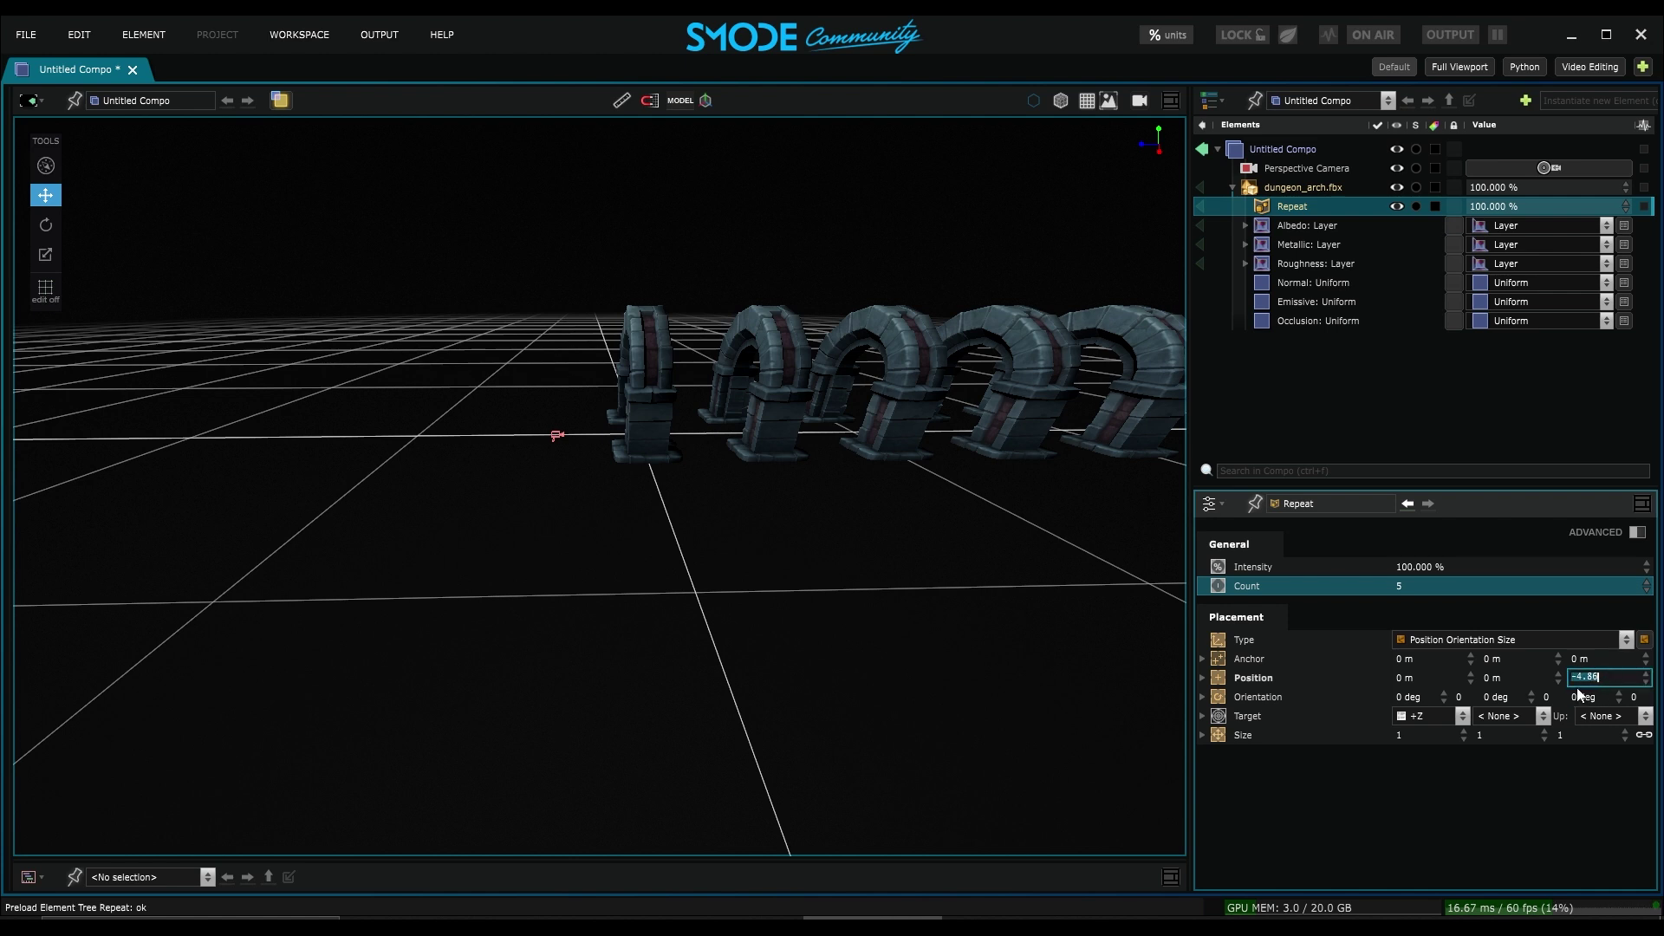
pyautogui.press('Return')
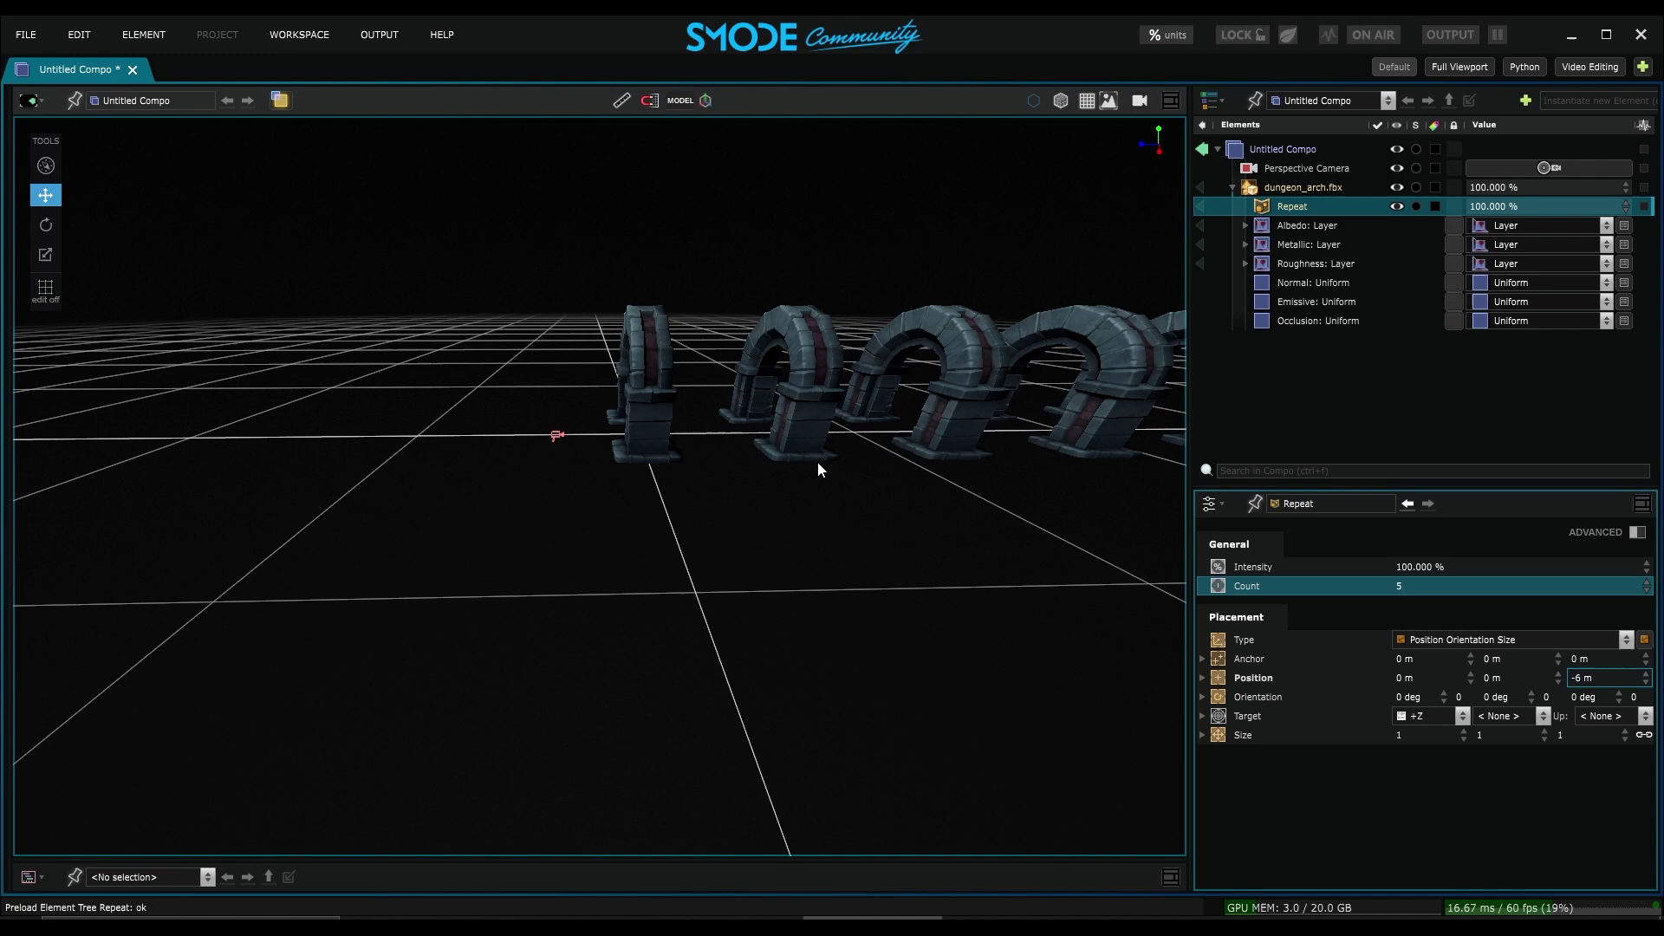
pyautogui.moveTo(921, 416); pyautogui.dragTo(760, 439, button='middle')
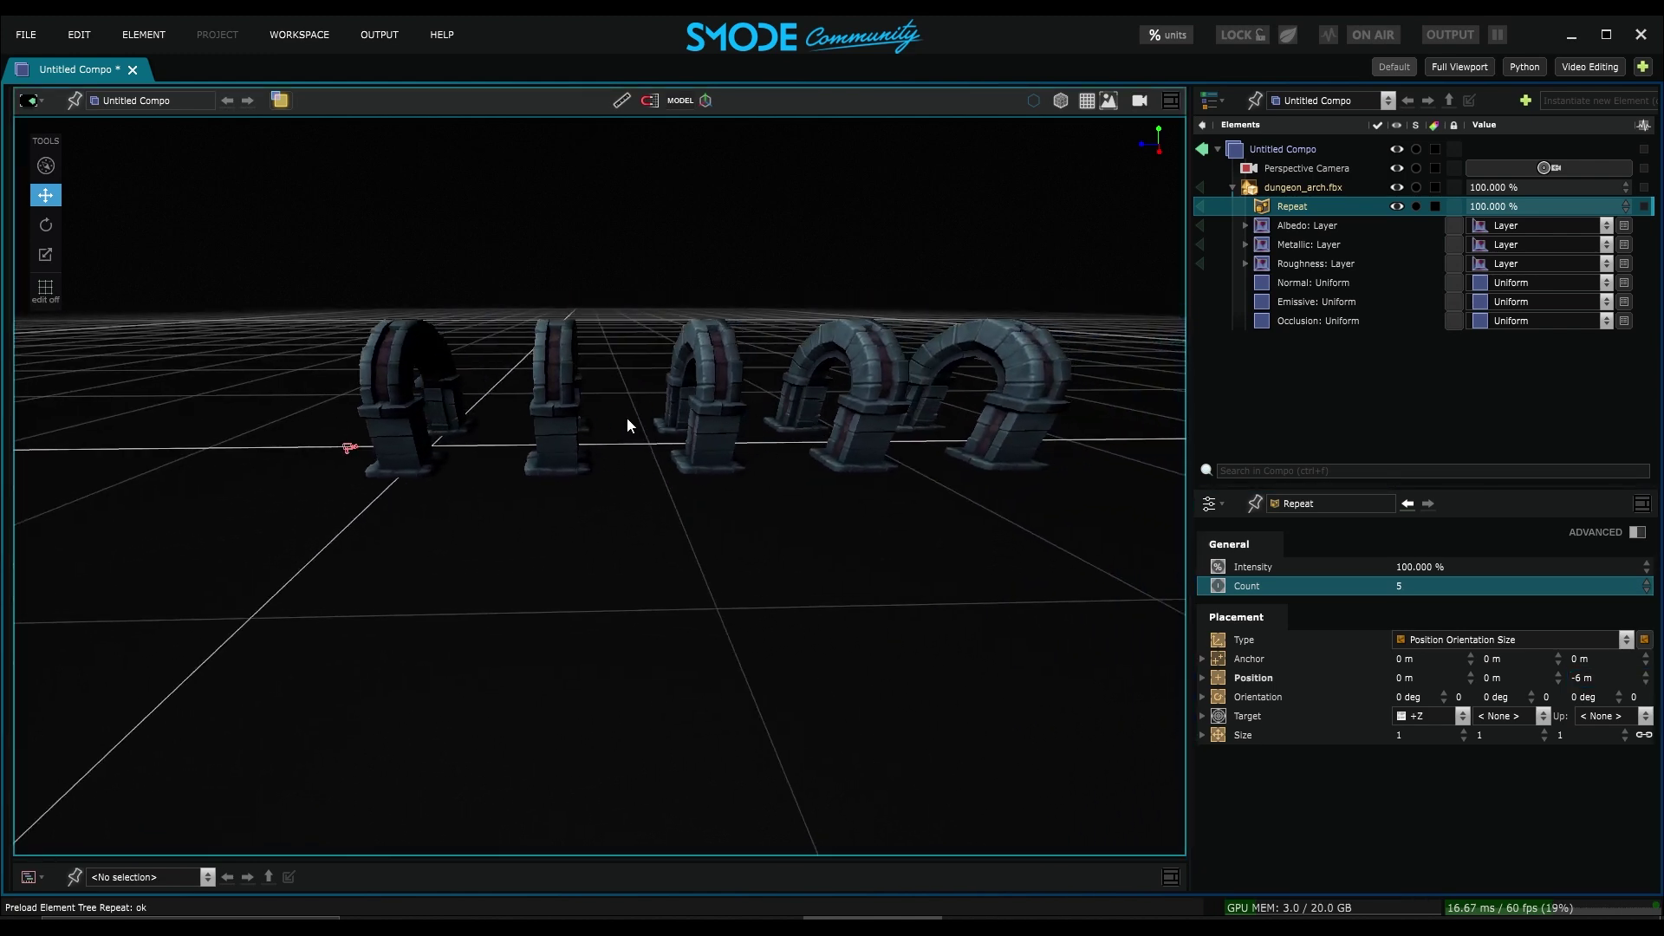
# Add a 3D Transform modifier to the arch geometry and set its Z translation to 6 m
pyautogui.click(1291, 189)
pyautogui.rightClick(1292, 191)
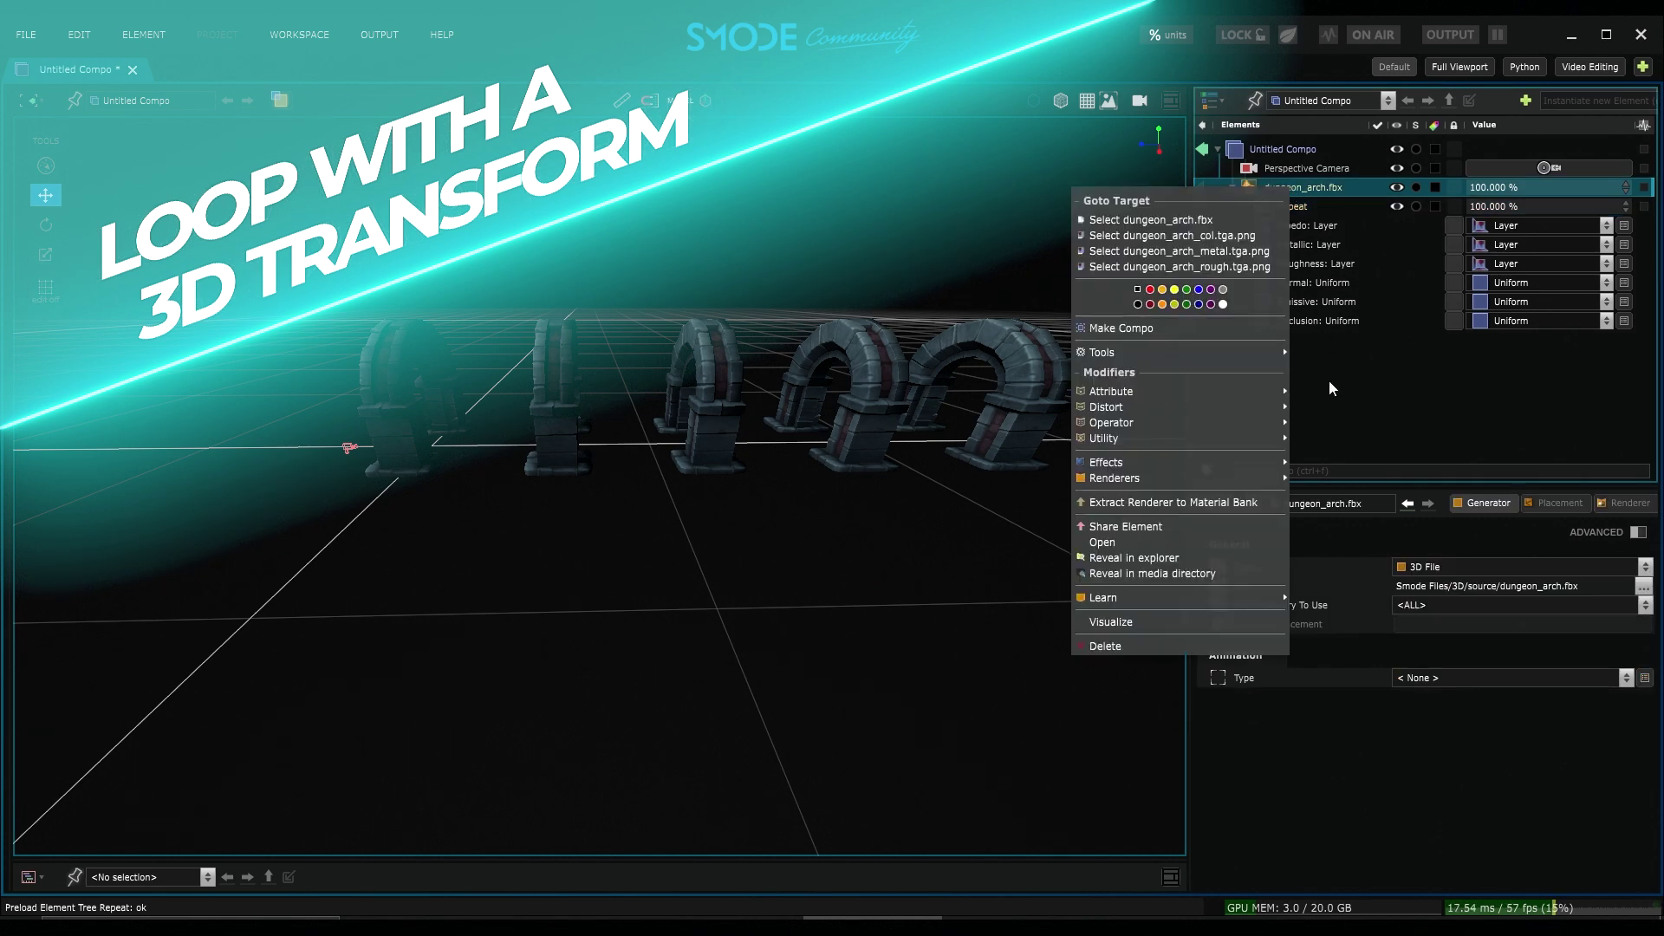
pyautogui.moveTo(1254, 408)
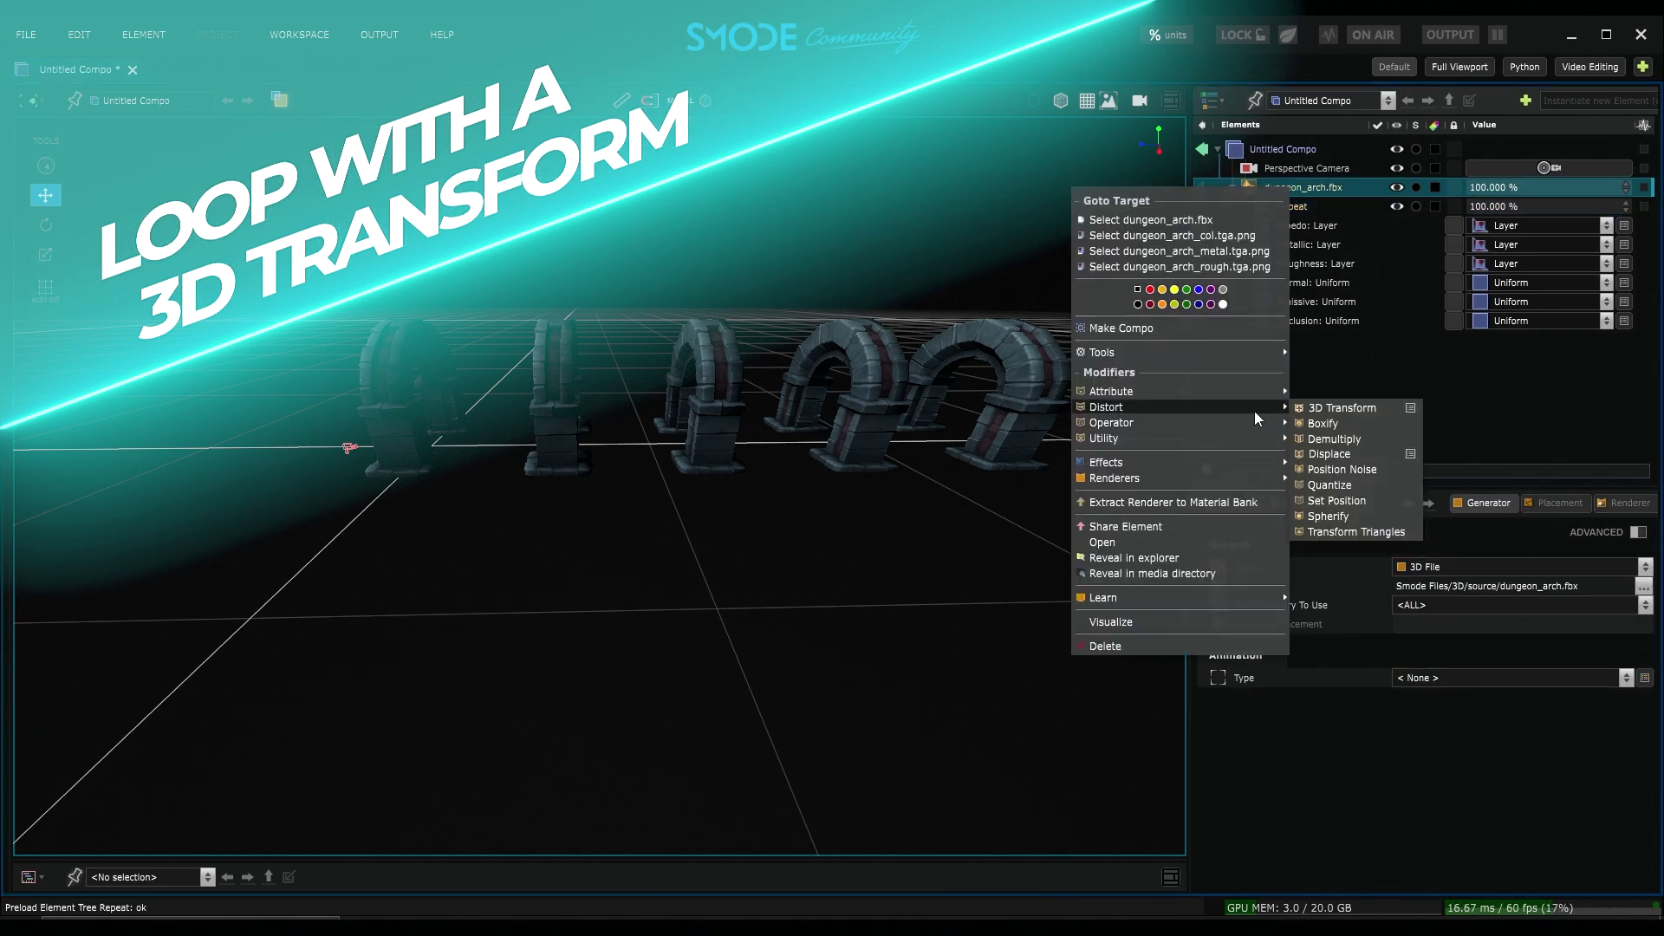
pyautogui.click(1329, 407)
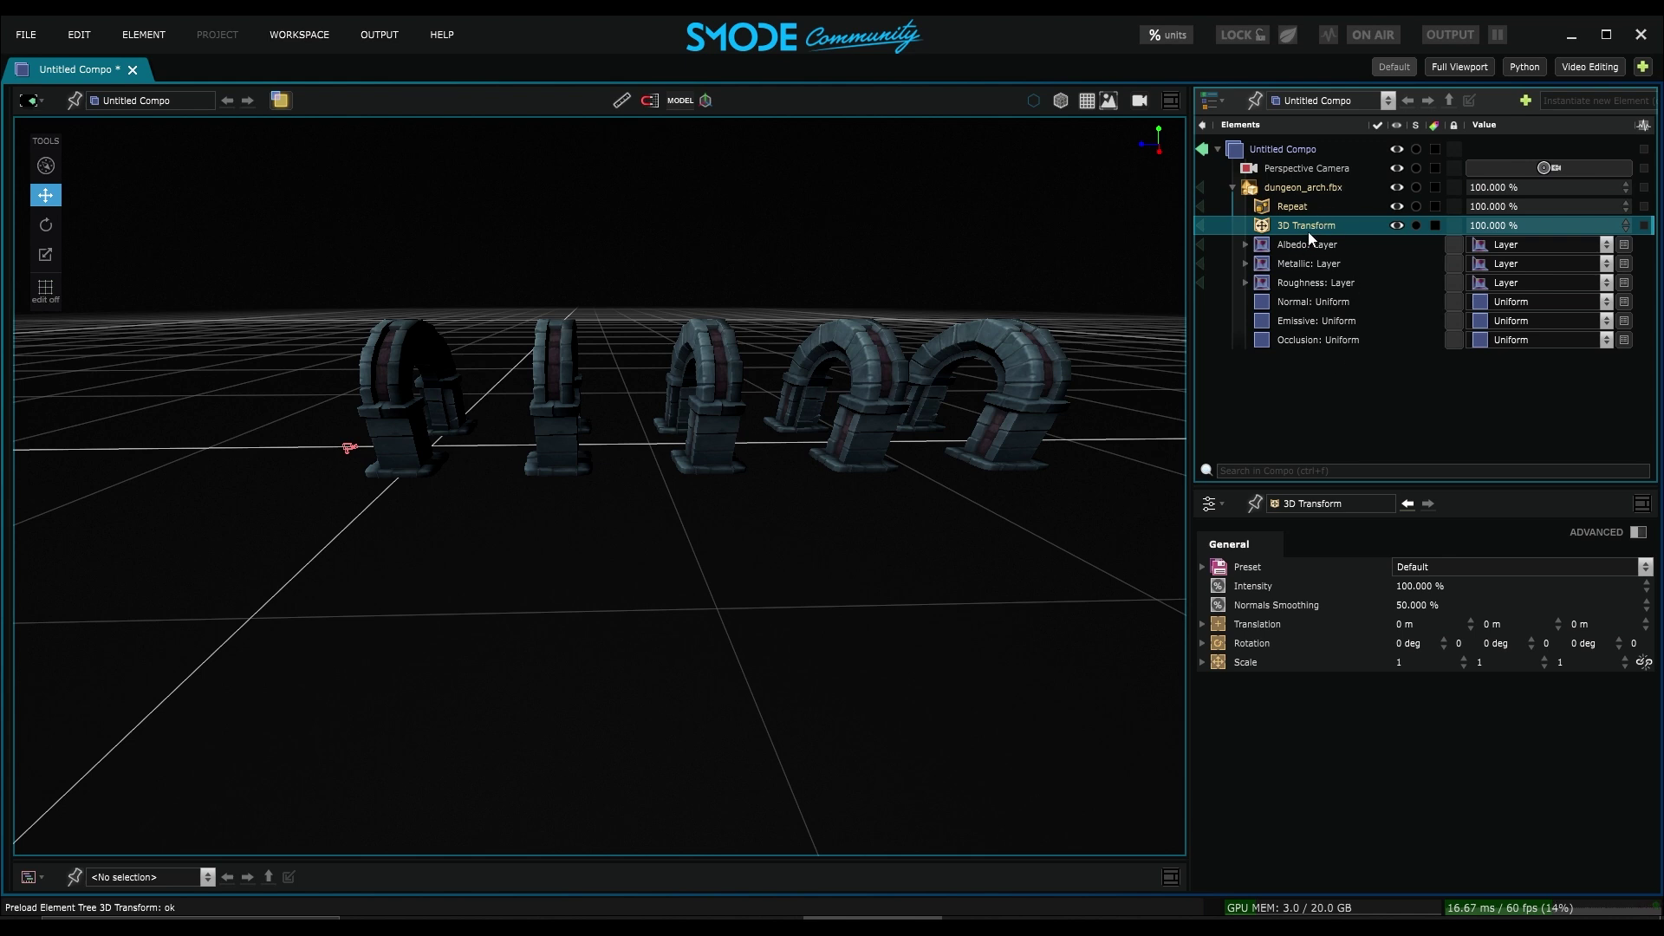
pyautogui.click(1582, 626)
pyautogui.moveTo(1582, 625); pyautogui.dragTo(1582, 342)
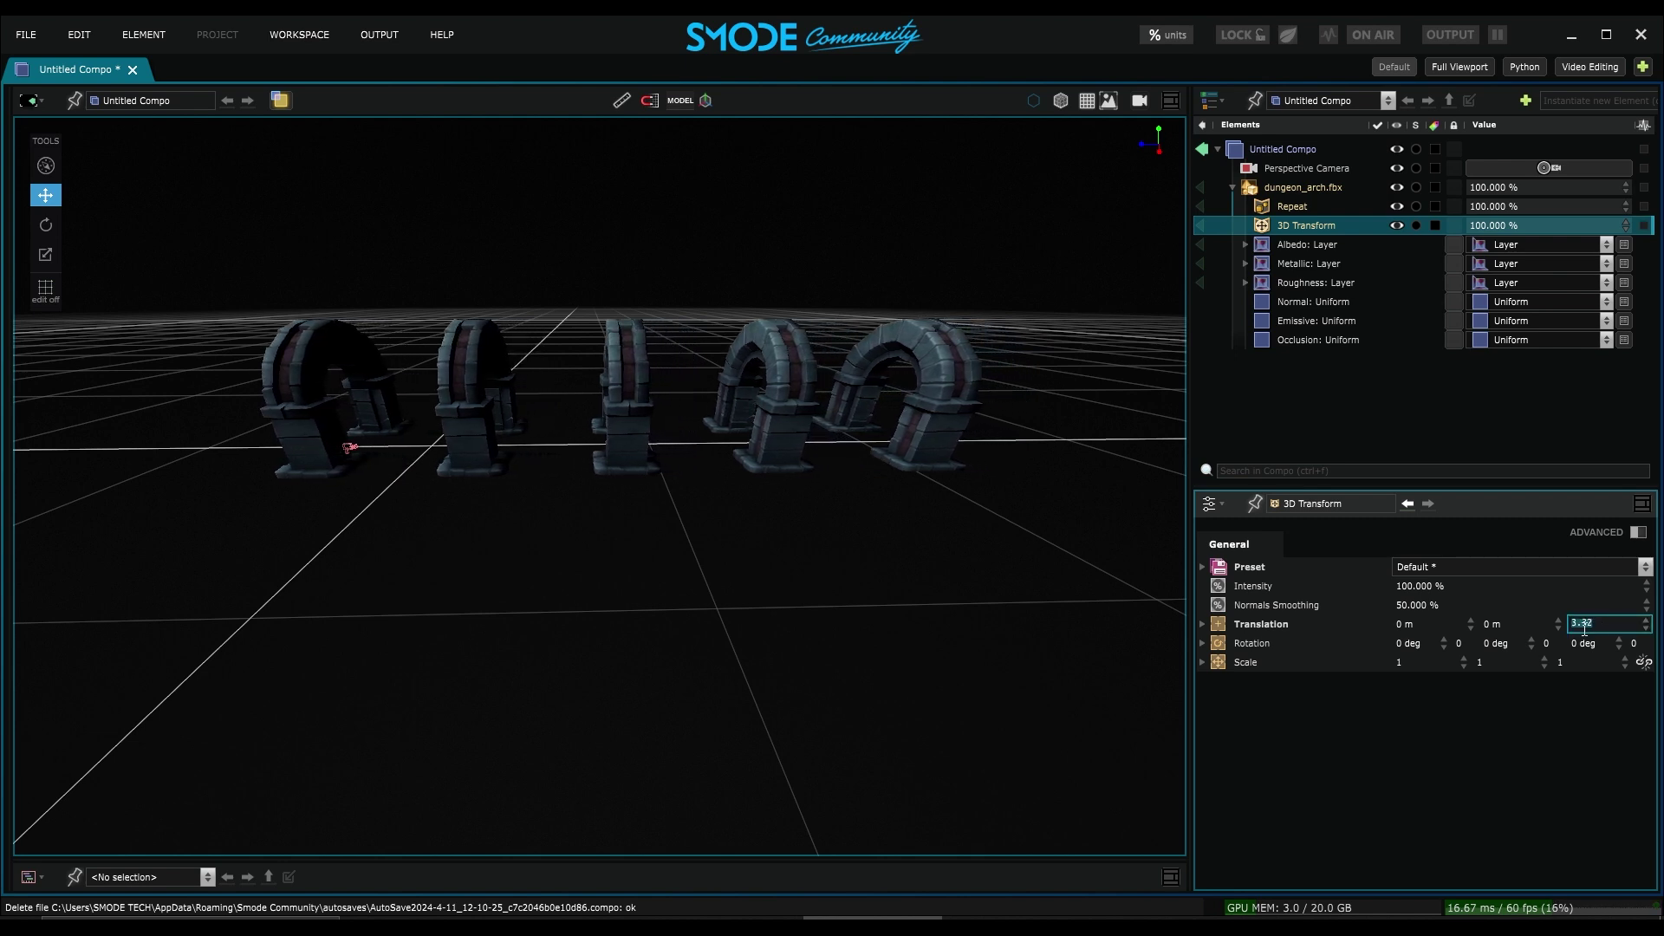
# Toggle the 3D Transform modifier off and on repeatedly to compare the arch positions with and without it
pyautogui.click(1396, 225)
pyautogui.click(1397, 225)
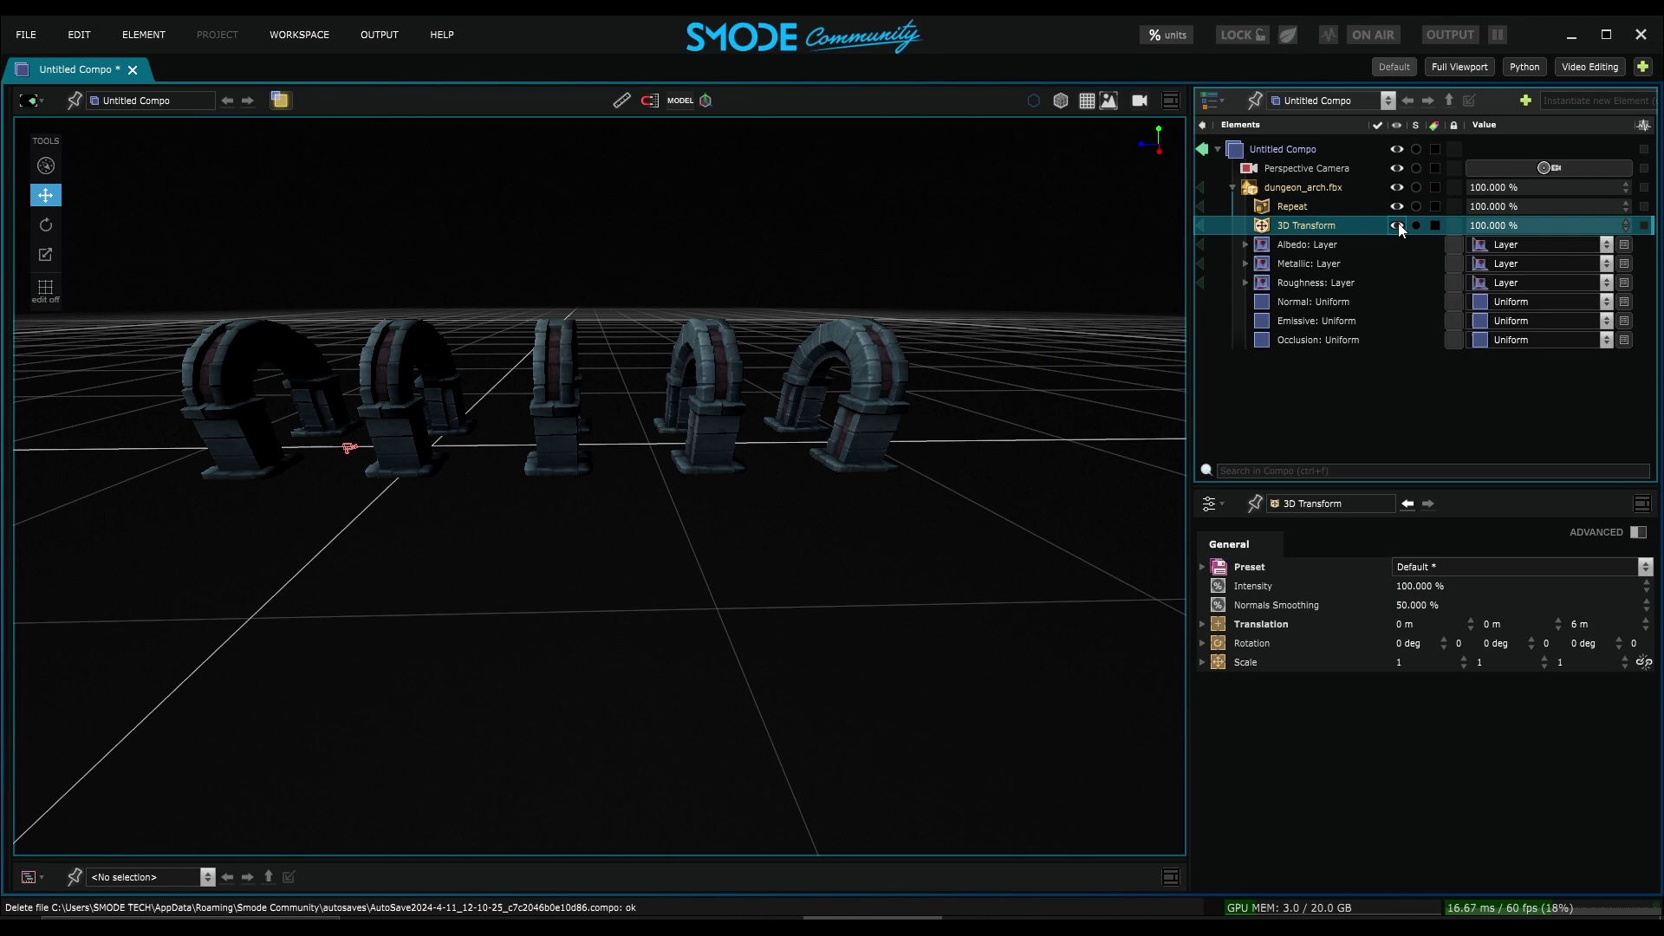
pyautogui.click(1397, 225)
pyautogui.click(1397, 225)
pyautogui.click(1397, 225)
pyautogui.click(1396, 226)
pyautogui.click(1397, 225)
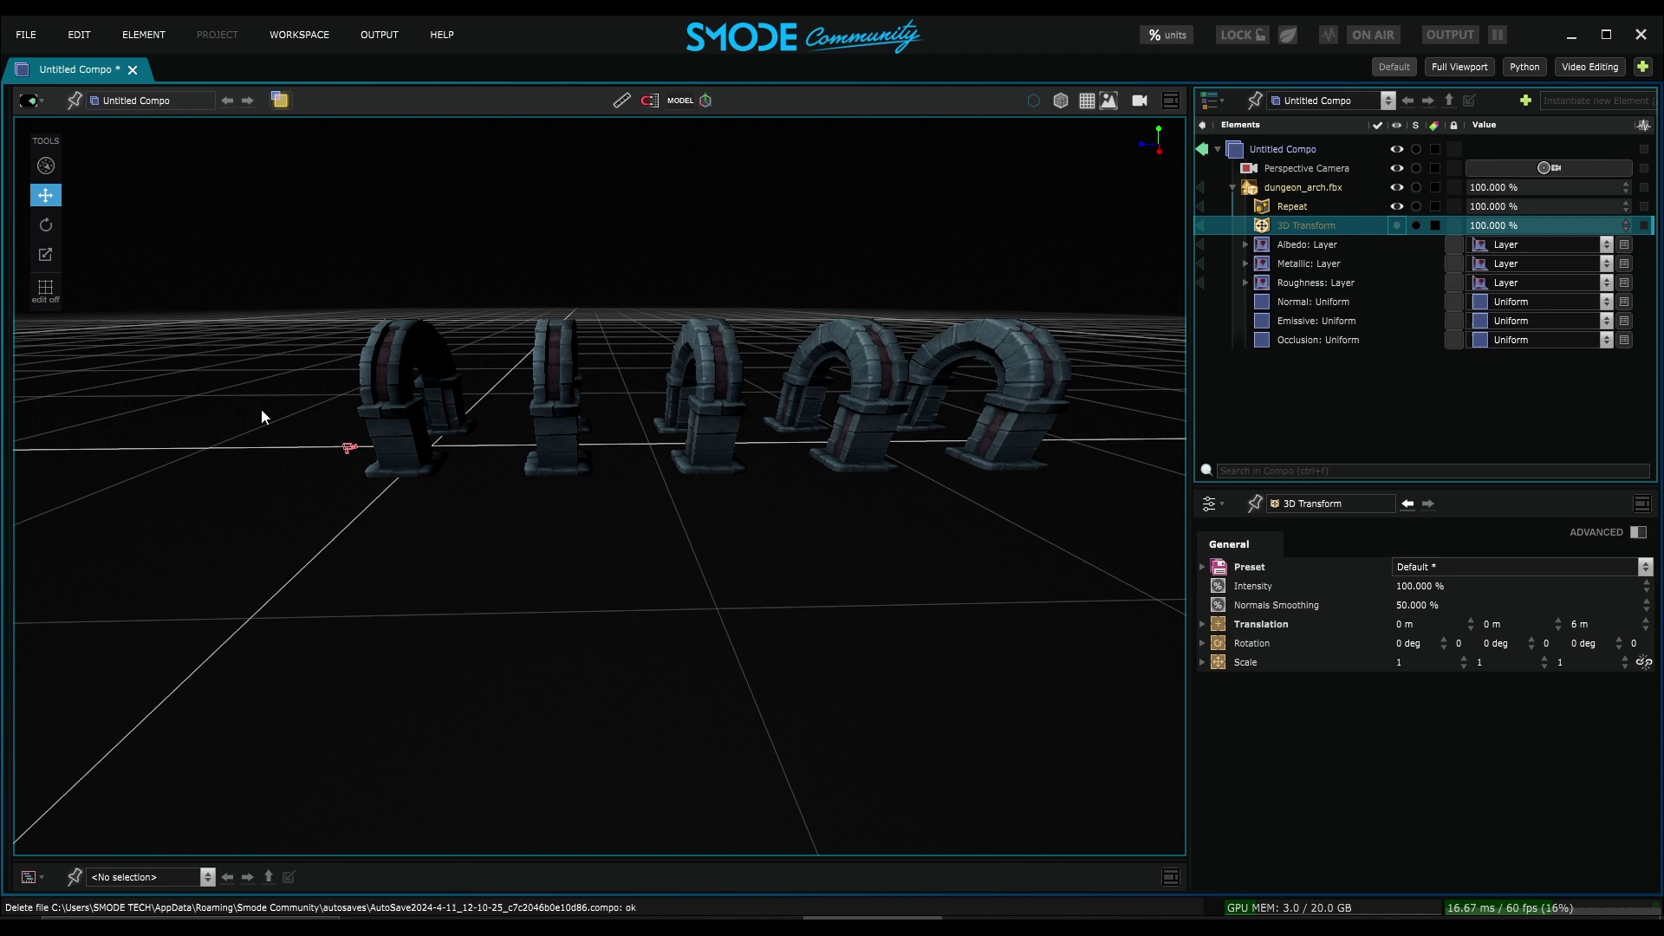
pyautogui.click(1396, 225)
pyautogui.click(1397, 226)
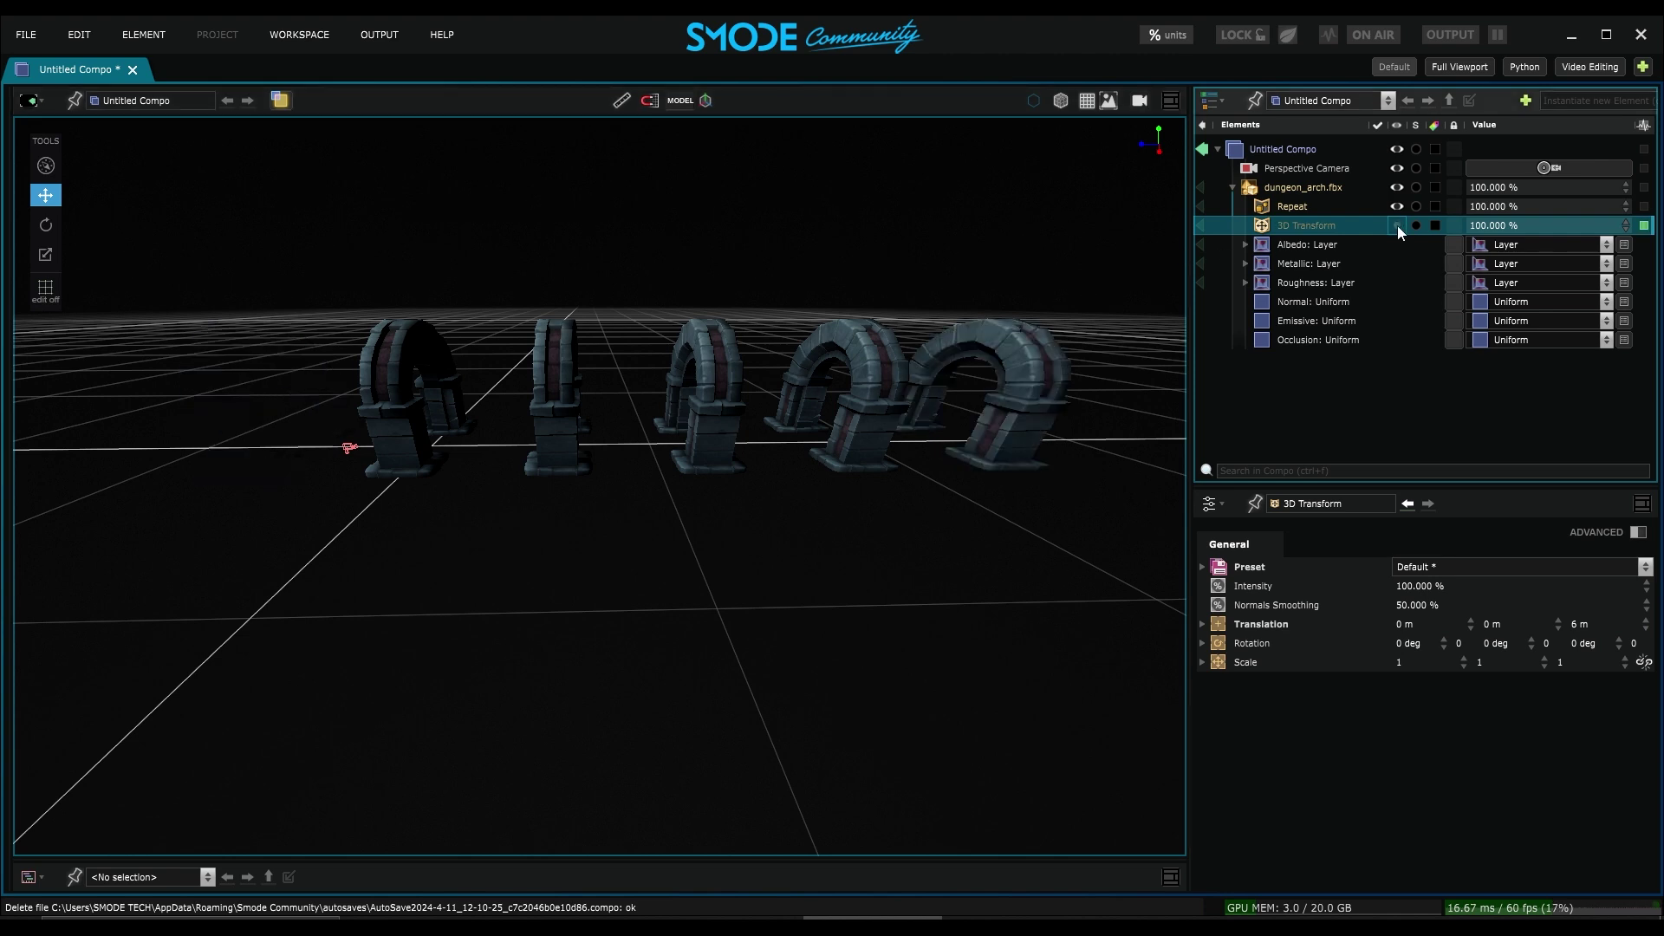
pyautogui.click(1397, 225)
pyautogui.click(1397, 225)
pyautogui.click(1397, 225)
pyautogui.click(1398, 226)
pyautogui.click(1397, 226)
# Vary the 3D Transform's intensity to preview the movement and create a linear loop animation on it
pyautogui.moveTo(1531, 225); pyautogui.dragTo(1498, 250)
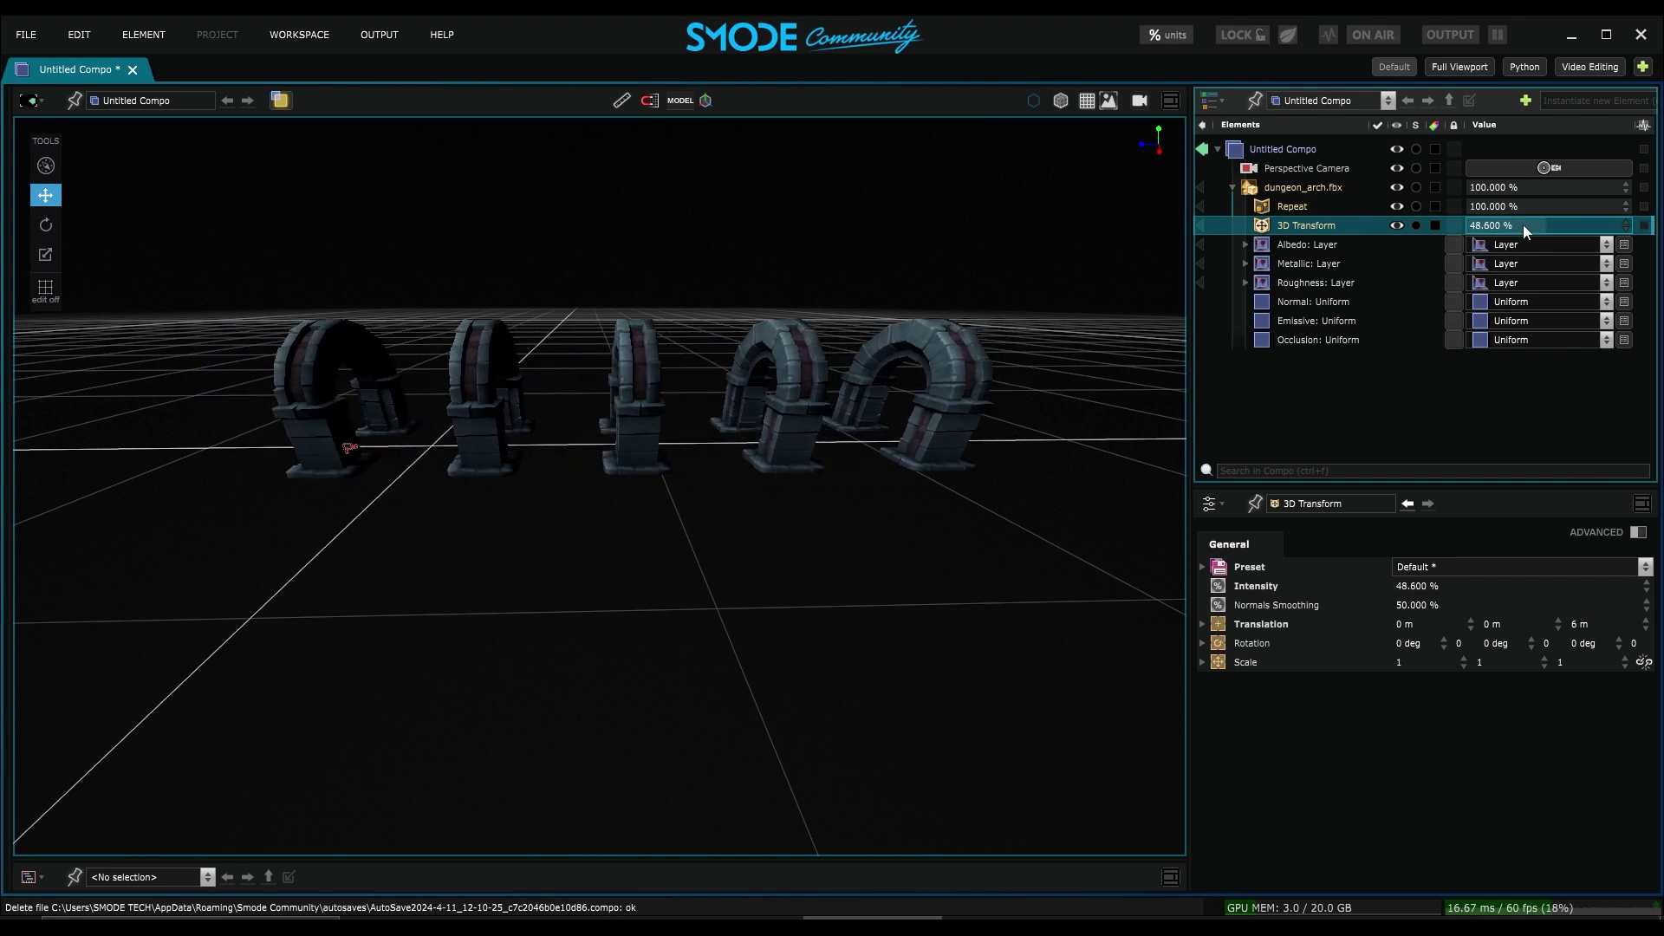
pyautogui.rightClick(1523, 226)
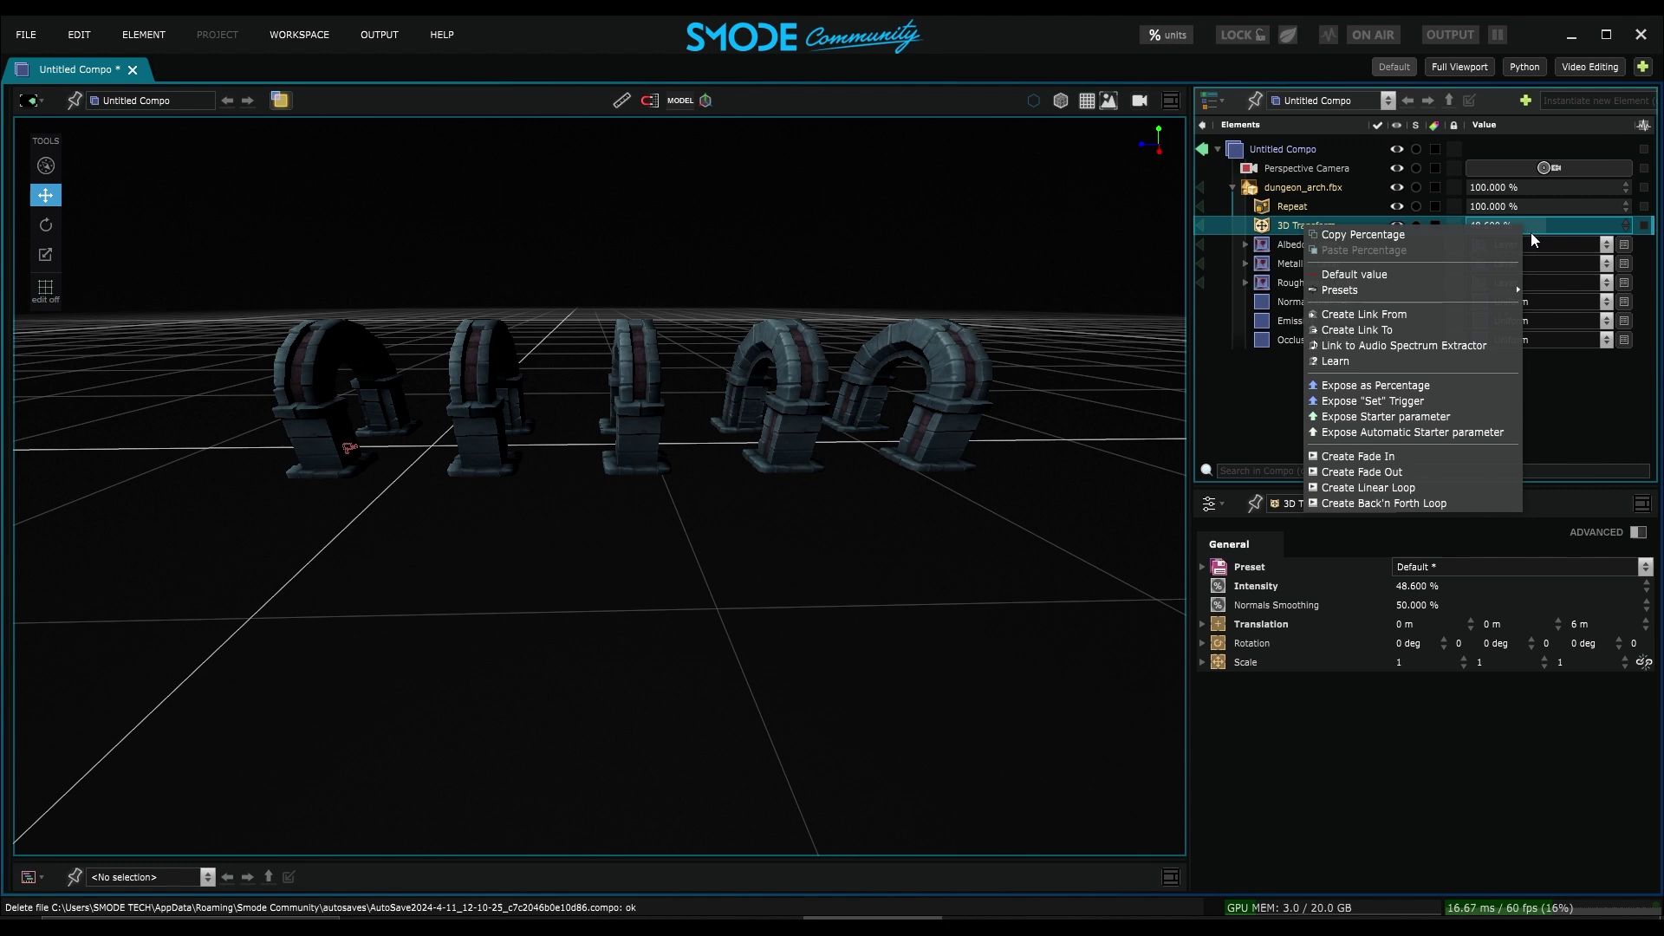
pyautogui.click(1387, 487)
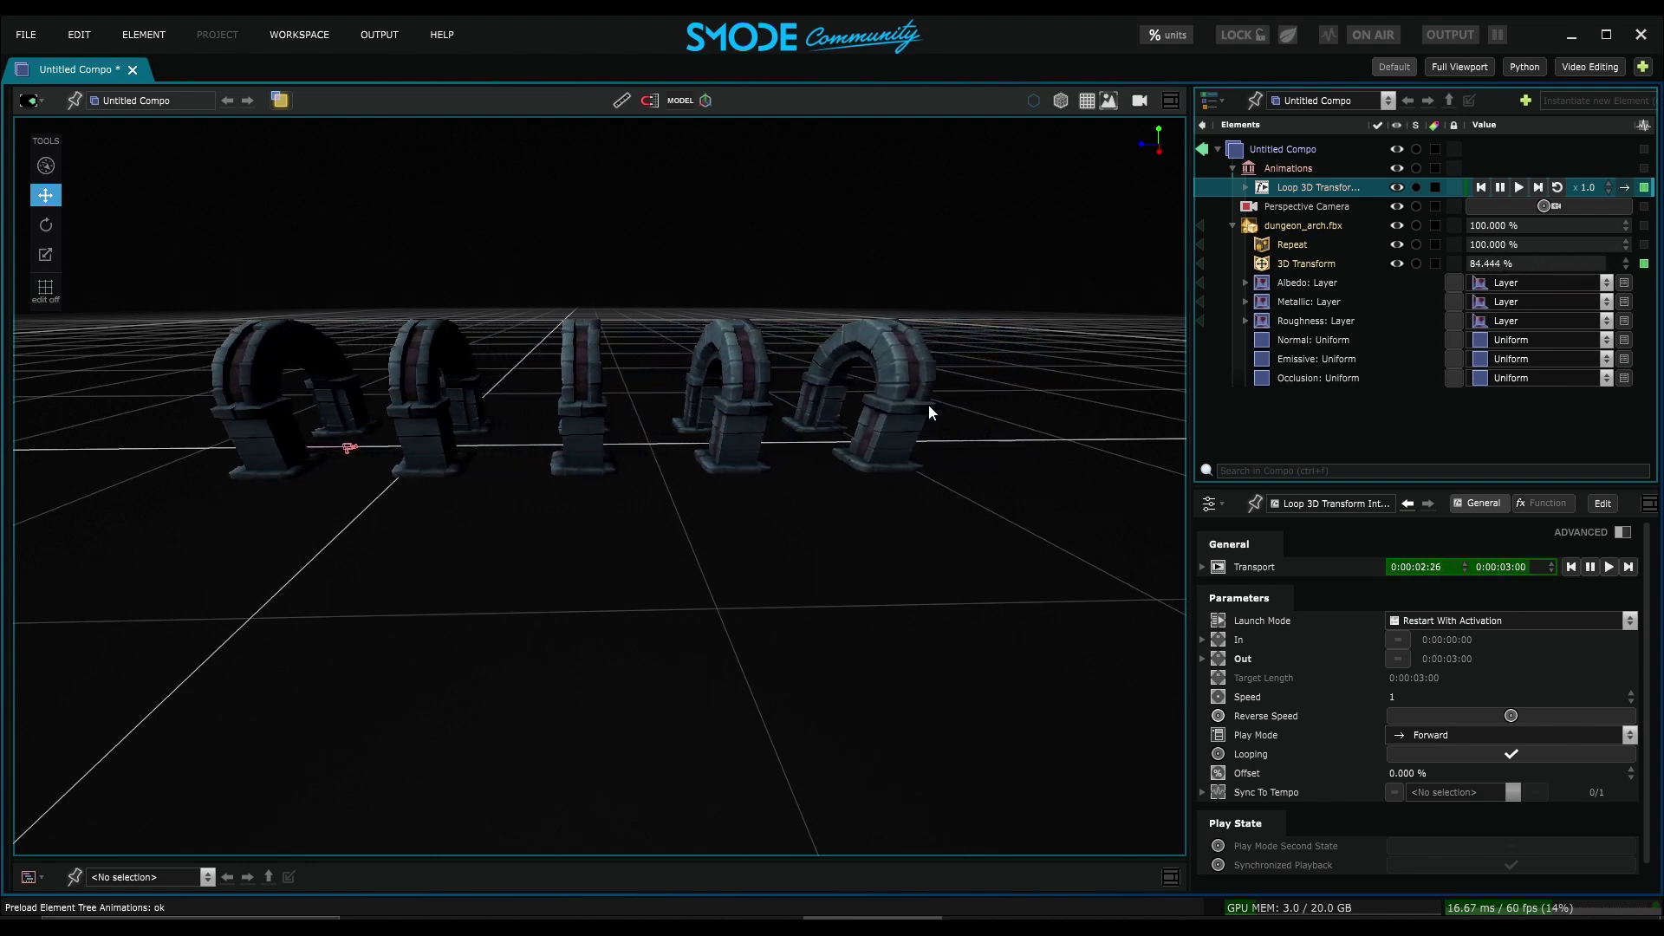
# Return to the camera's view and reposition the perspective camera to look straight down the tunnel of arches
pyautogui.click(279, 100)
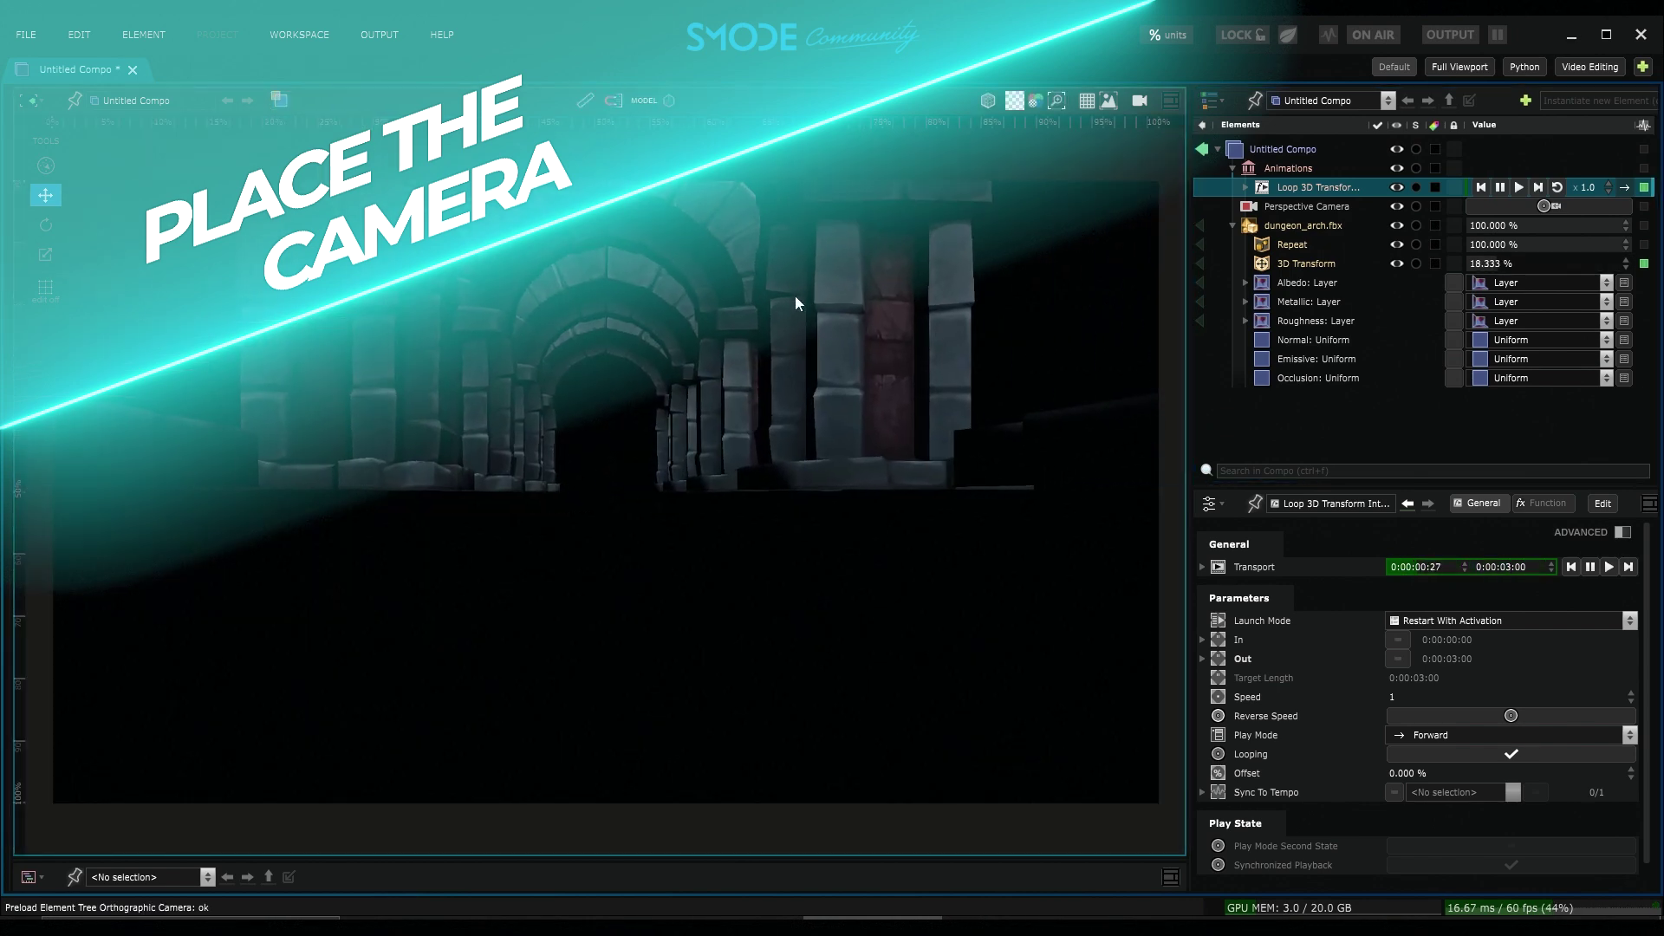
pyautogui.keyDown('alt'); pyautogui.moveTo(722, 288); pyautogui.dragTo(677, 675, button='middle'); pyautogui.keyUp('alt')
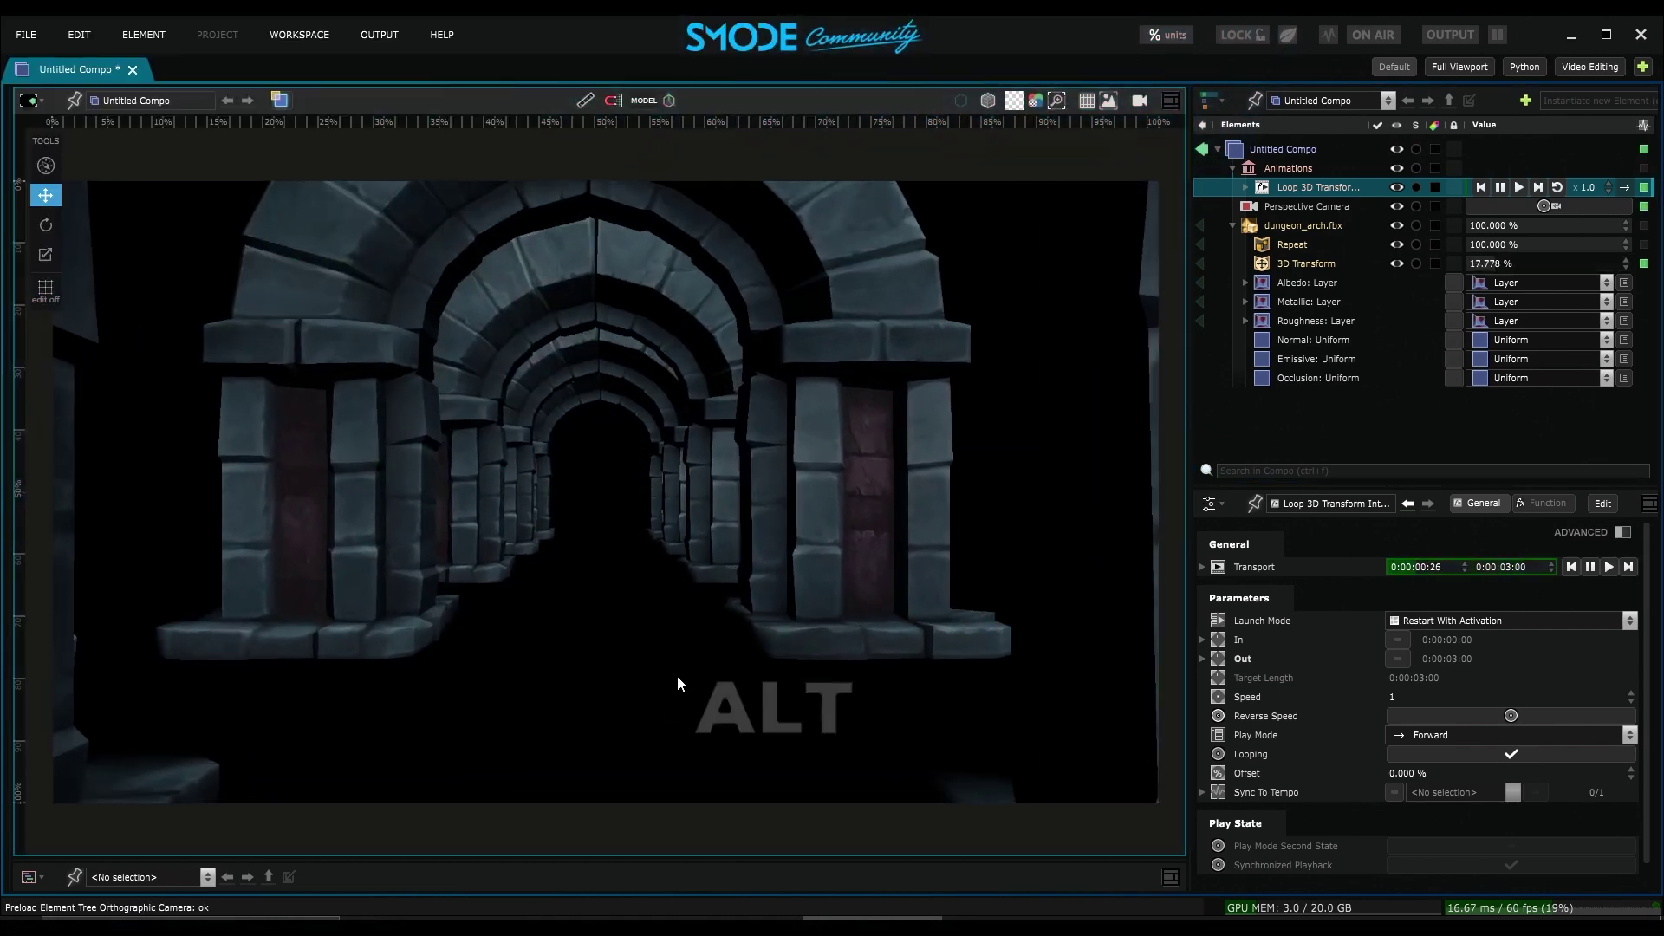
pyautogui.keyDown('alt'); pyautogui.moveTo(695, 433); pyautogui.dragTo(692, 629, button='middle'); pyautogui.keyUp('alt')
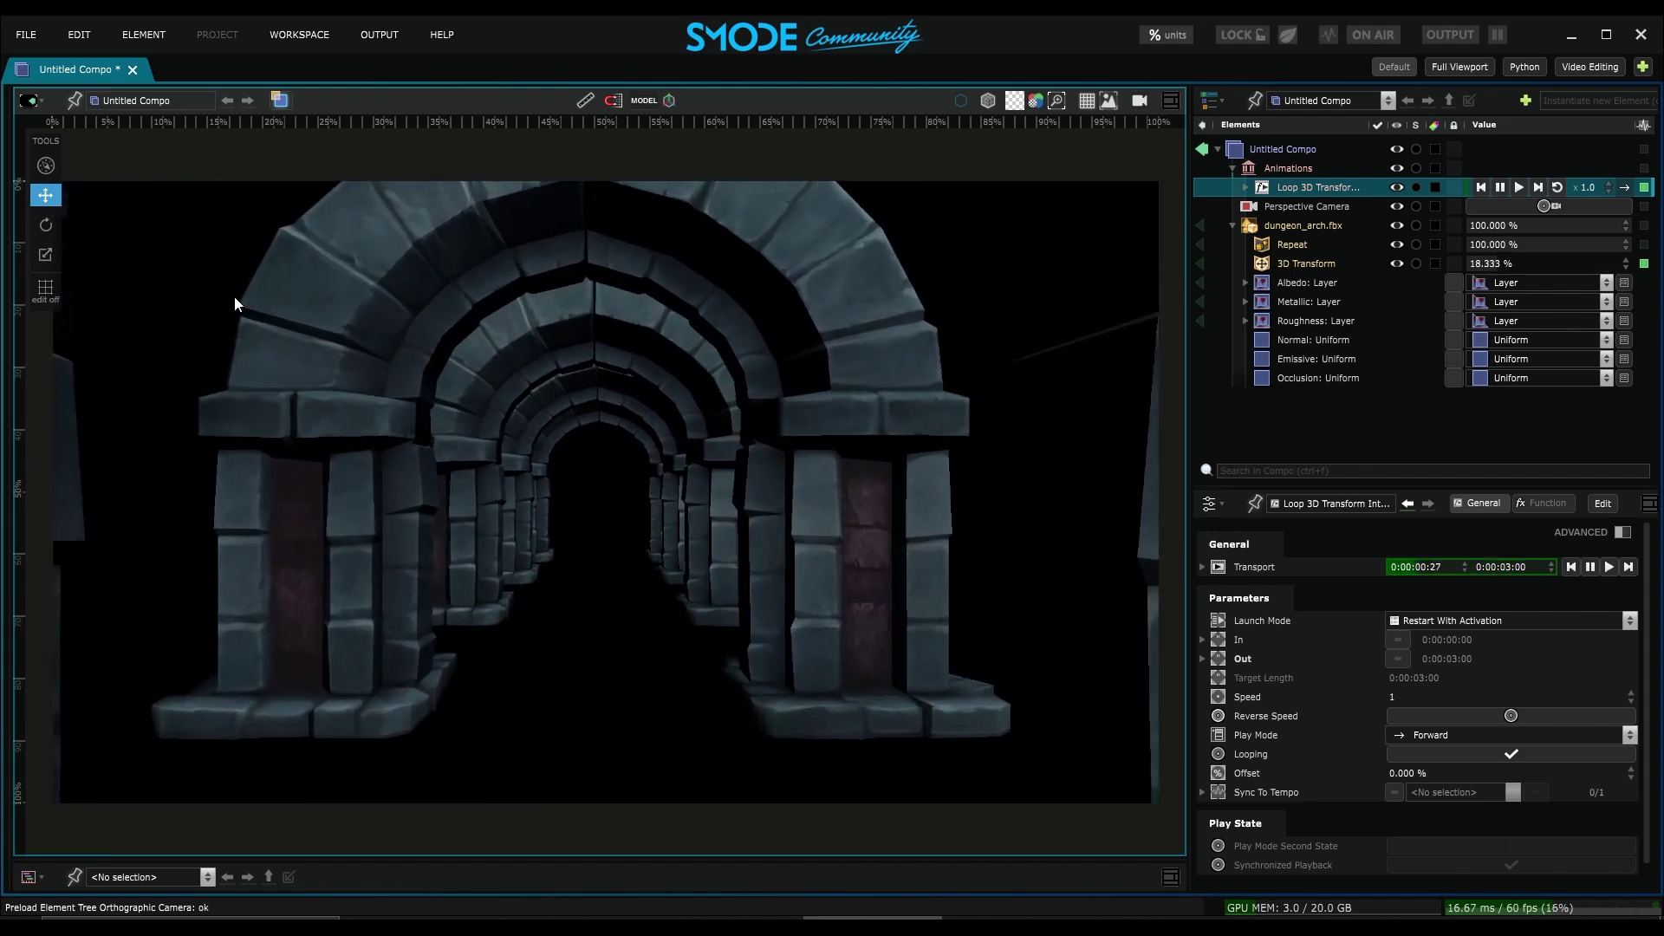
# Check the looping arches and the perspective camera from the free 3D view, and return to the camera's view
pyautogui.click(281, 101)
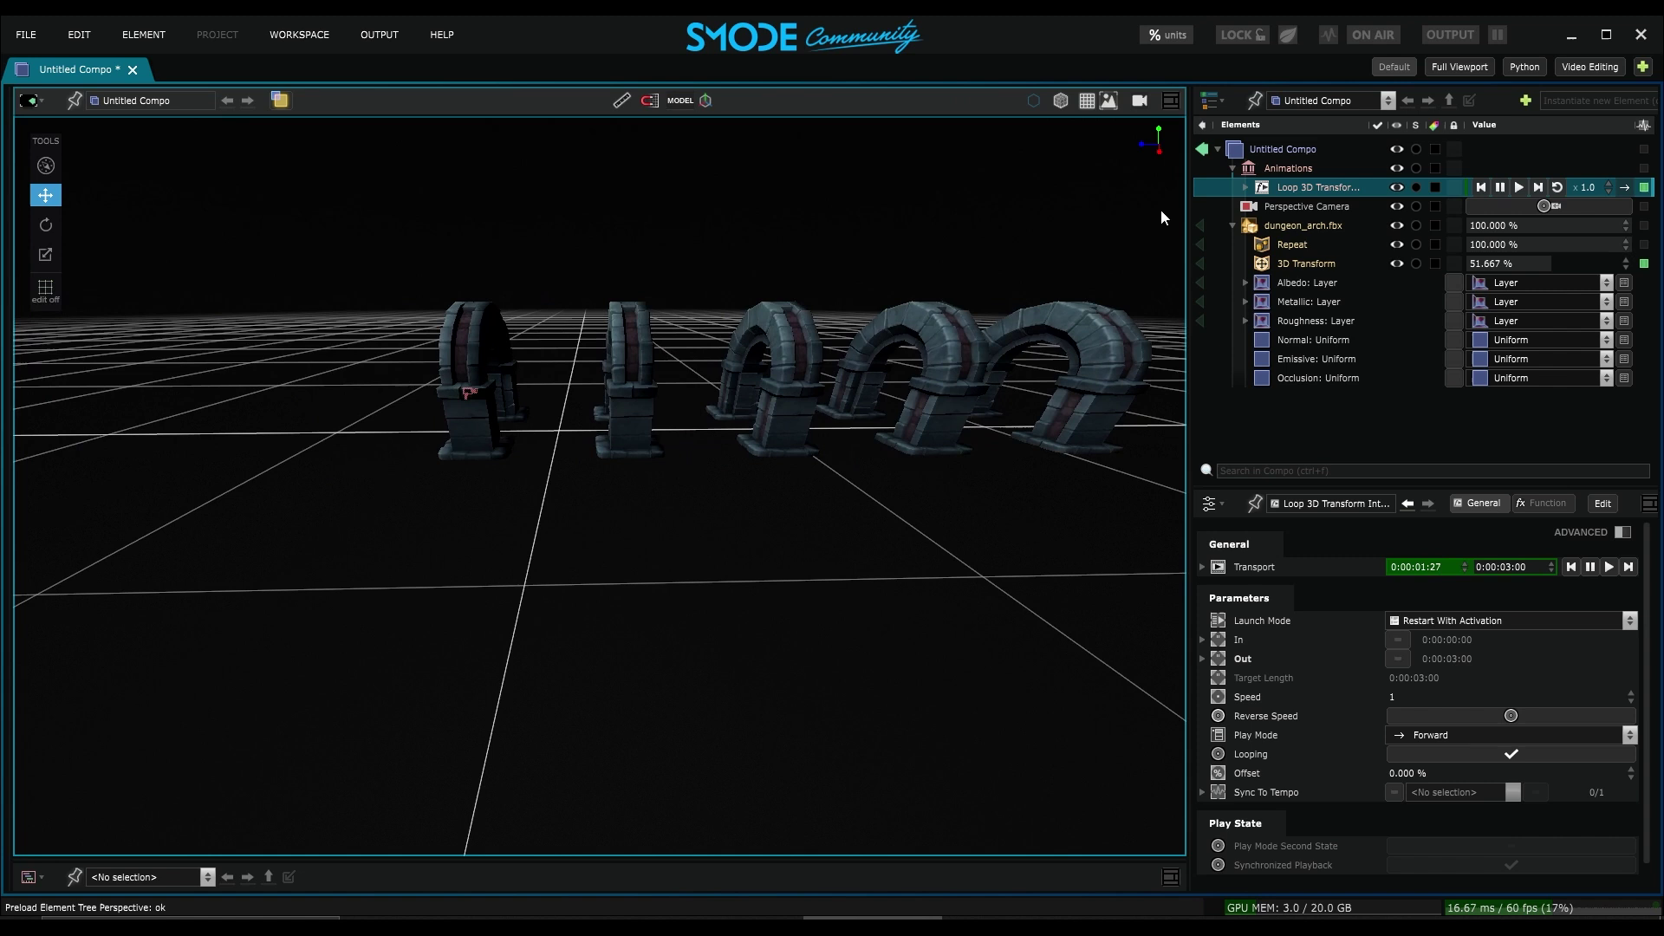
pyautogui.click(1286, 225)
pyautogui.click(1296, 206)
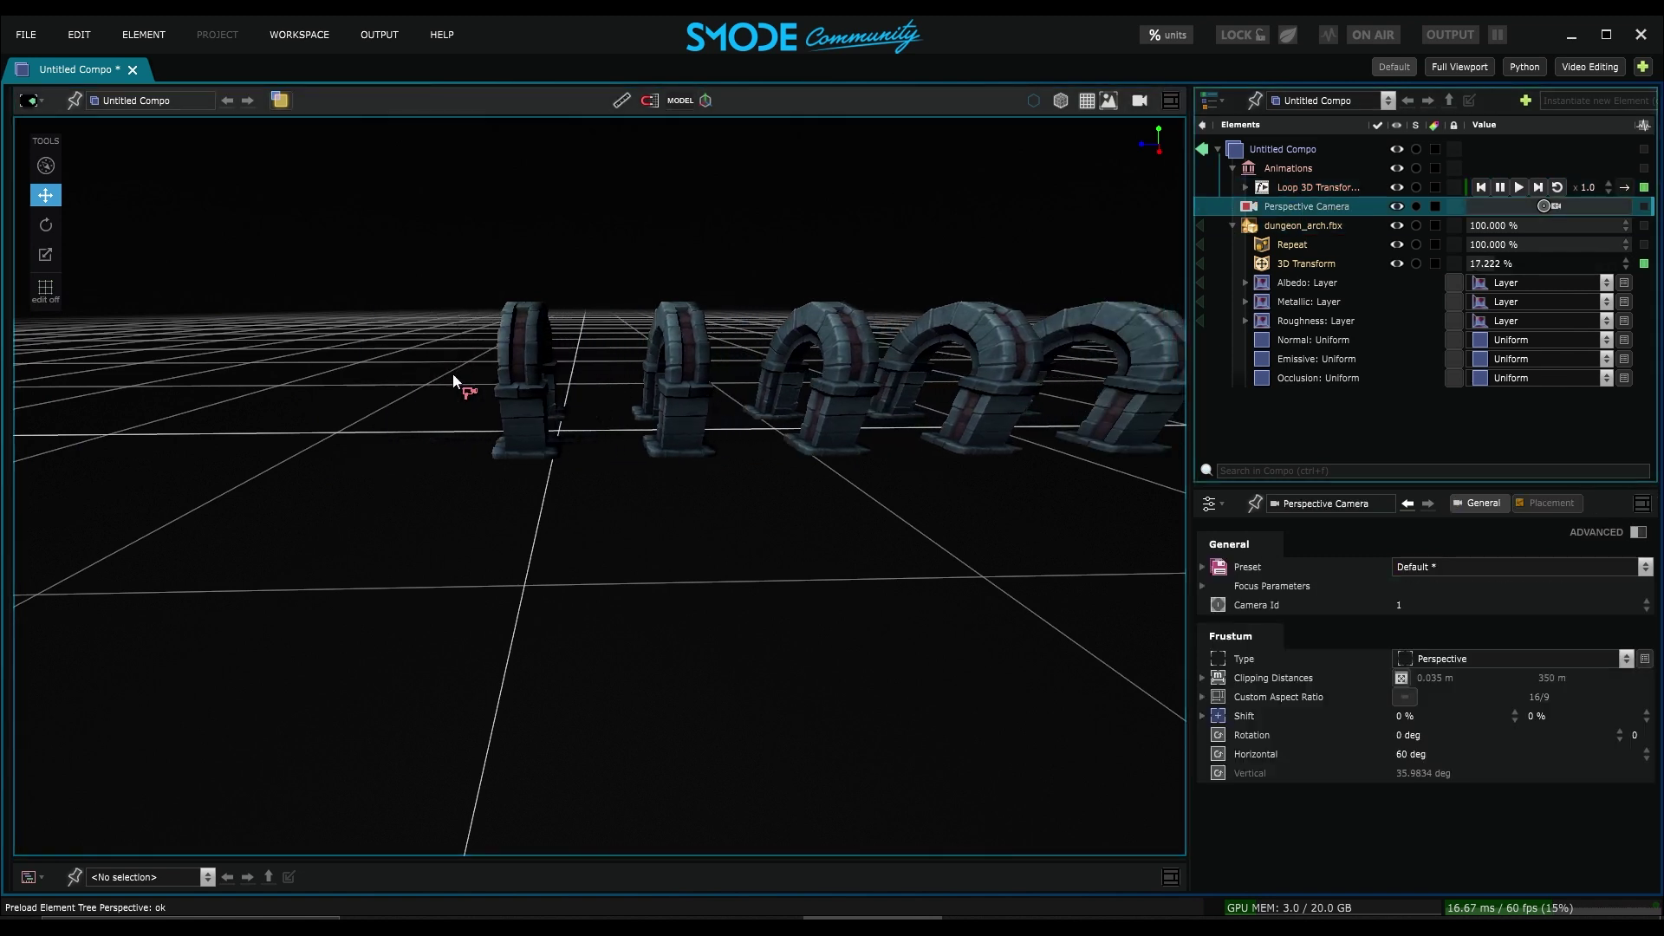
pyautogui.click(279, 100)
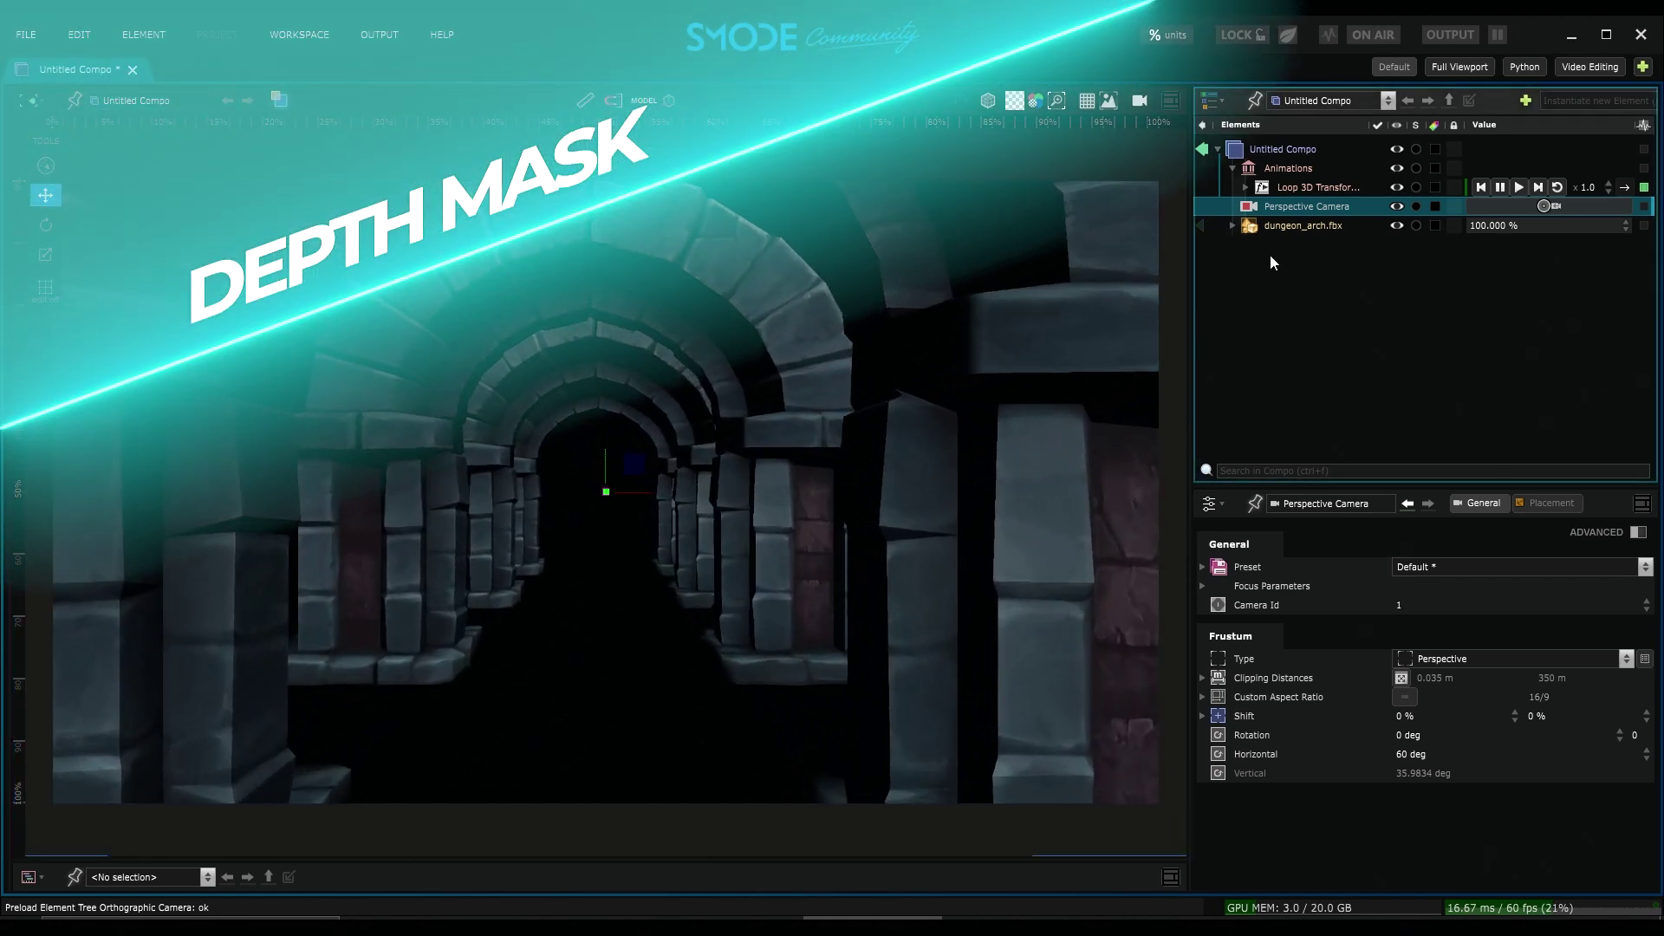
# Add a black Uniform 2D layer to the composition and apply a Depth Mask to it
pyautogui.rightClick(1267, 246)
pyautogui.moveTo(1170, 324)
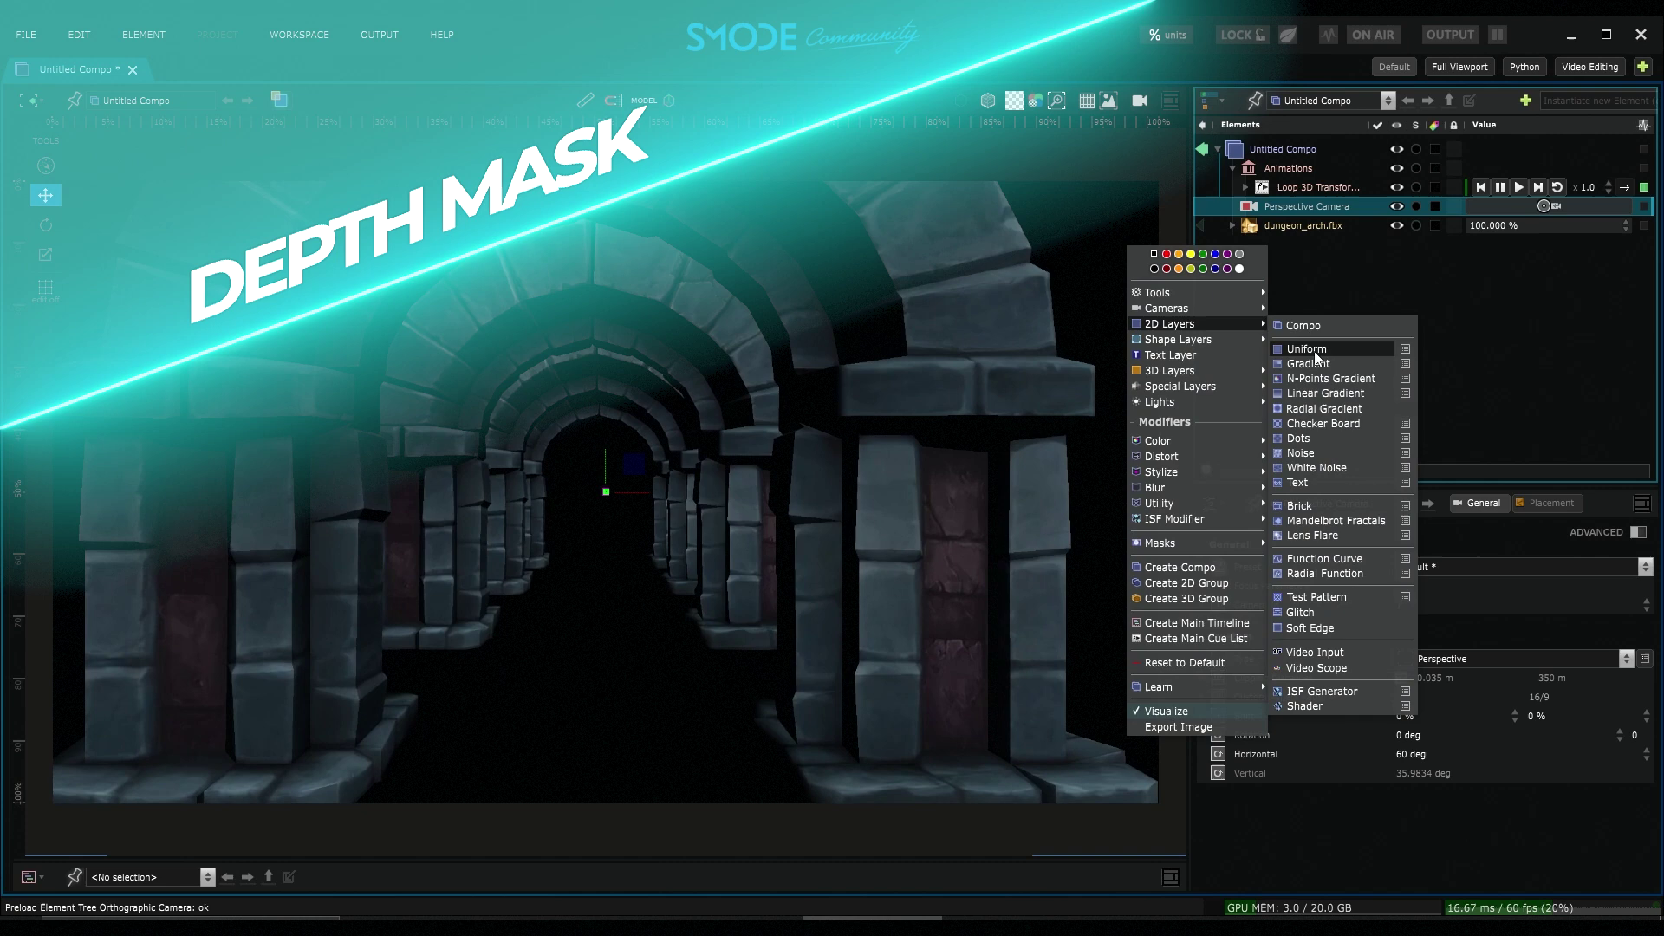
pyautogui.click(1312, 350)
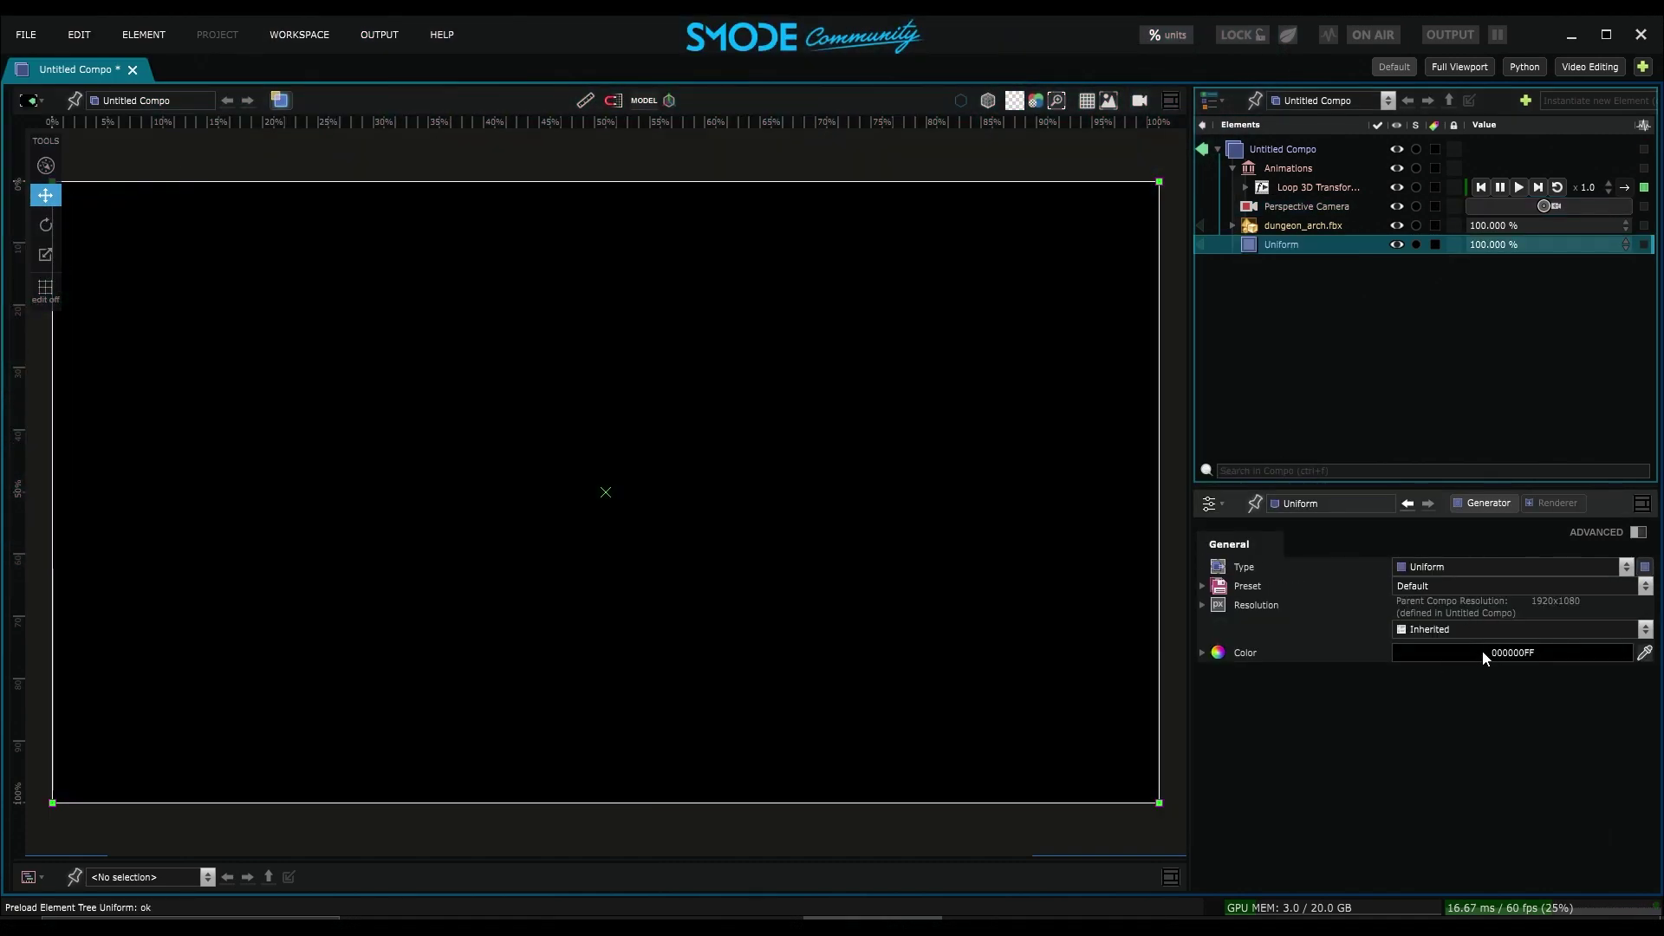
pyautogui.rightClick(1255, 248)
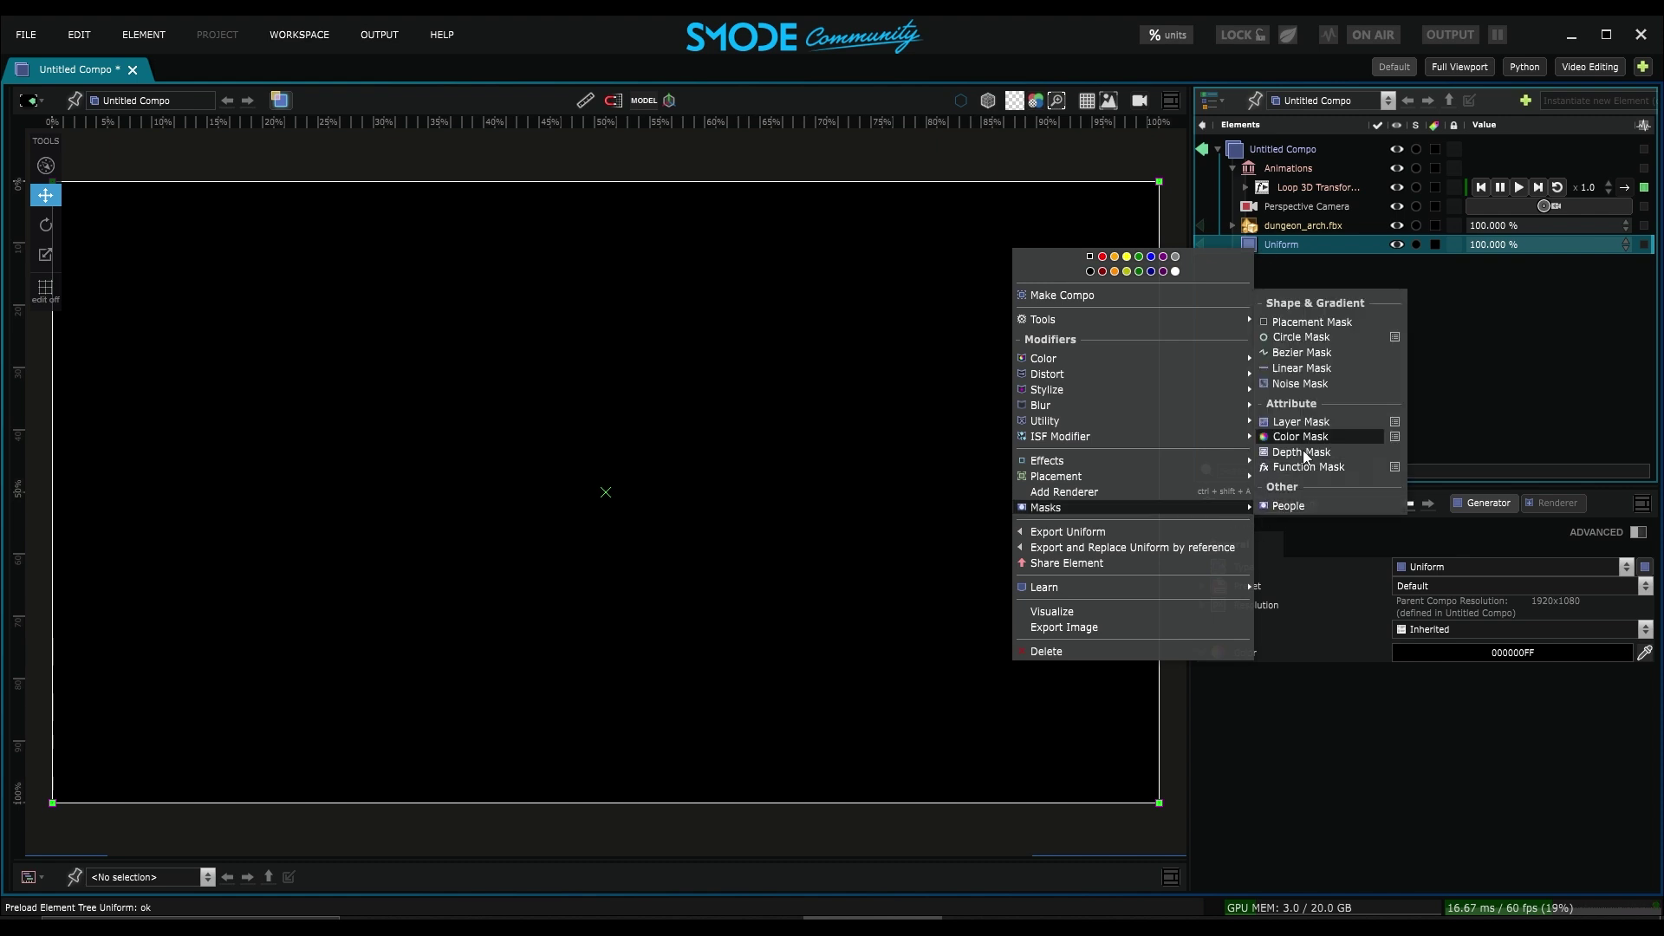
pyautogui.click(1301, 456)
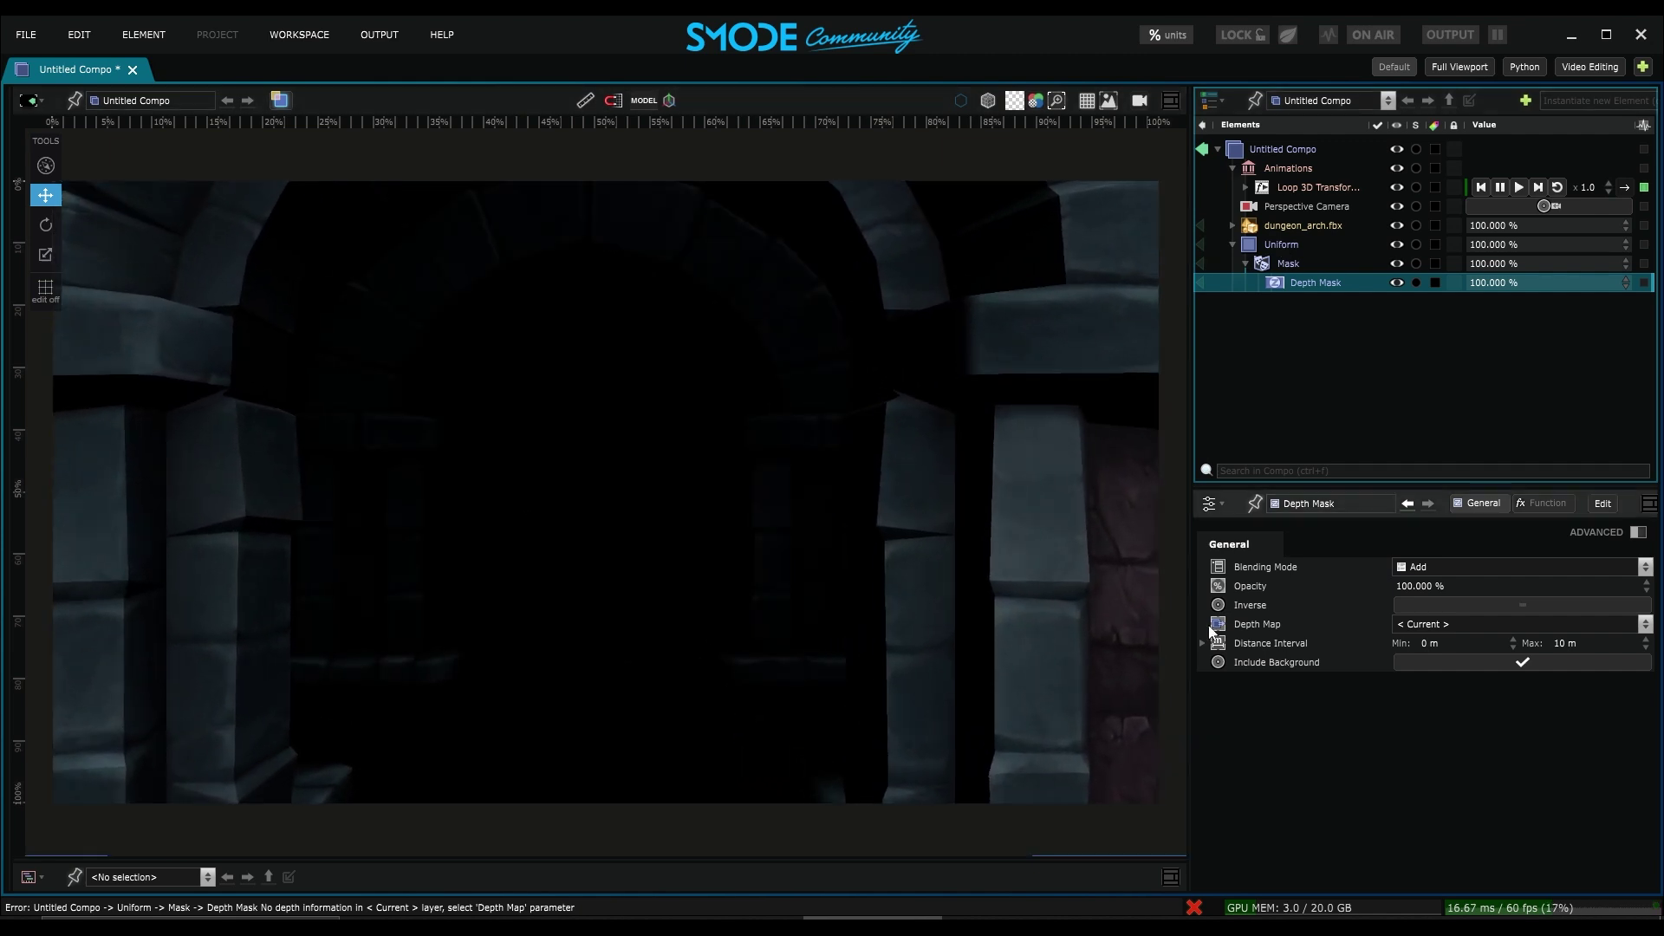
# Set the Depth Mask's maximum distance to about 20.28 m and collapse the Uniform layer
pyautogui.click(1275, 649)
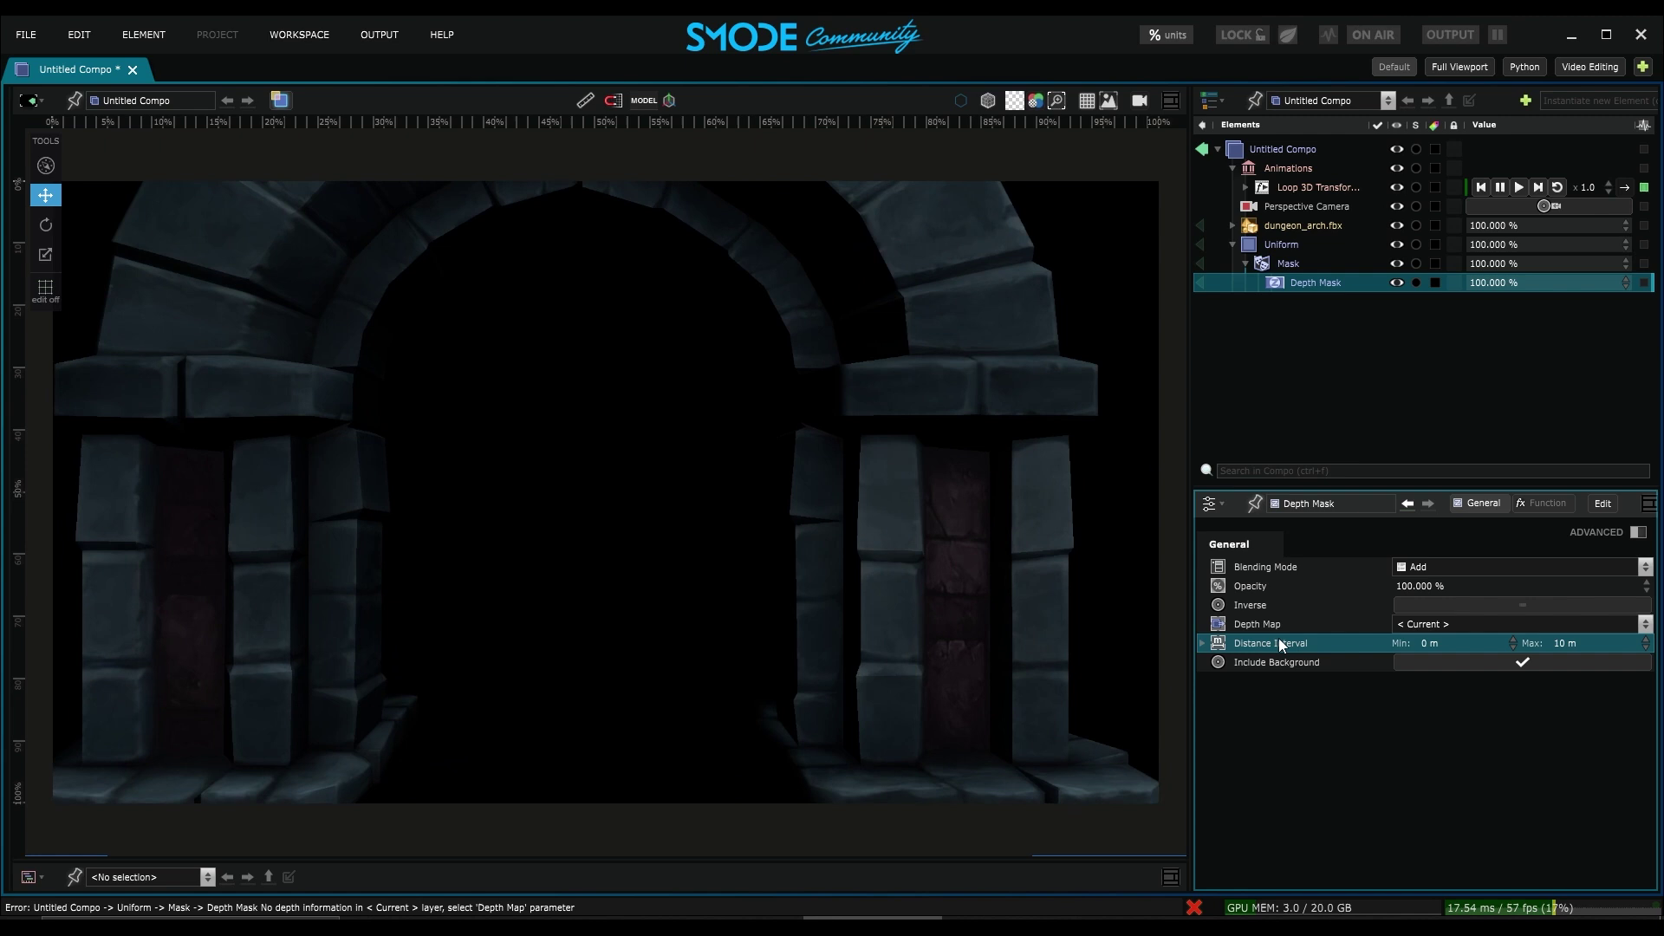
pyautogui.moveTo(1572, 646); pyautogui.dragTo(1619, 647)
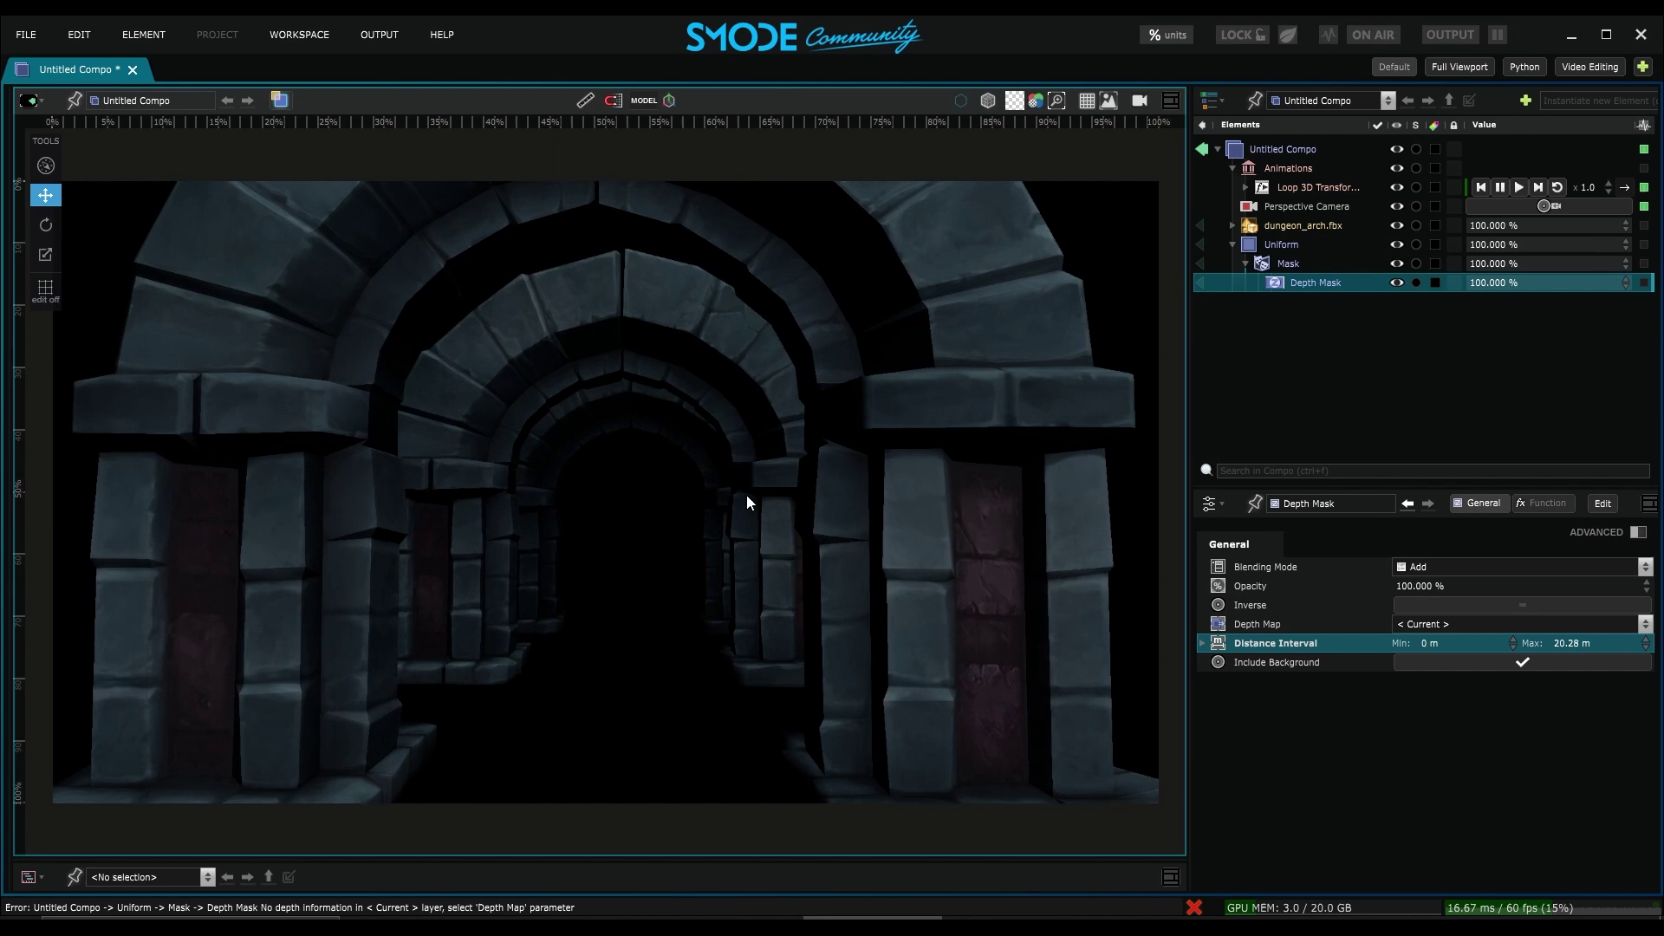
pyautogui.click(1232, 245)
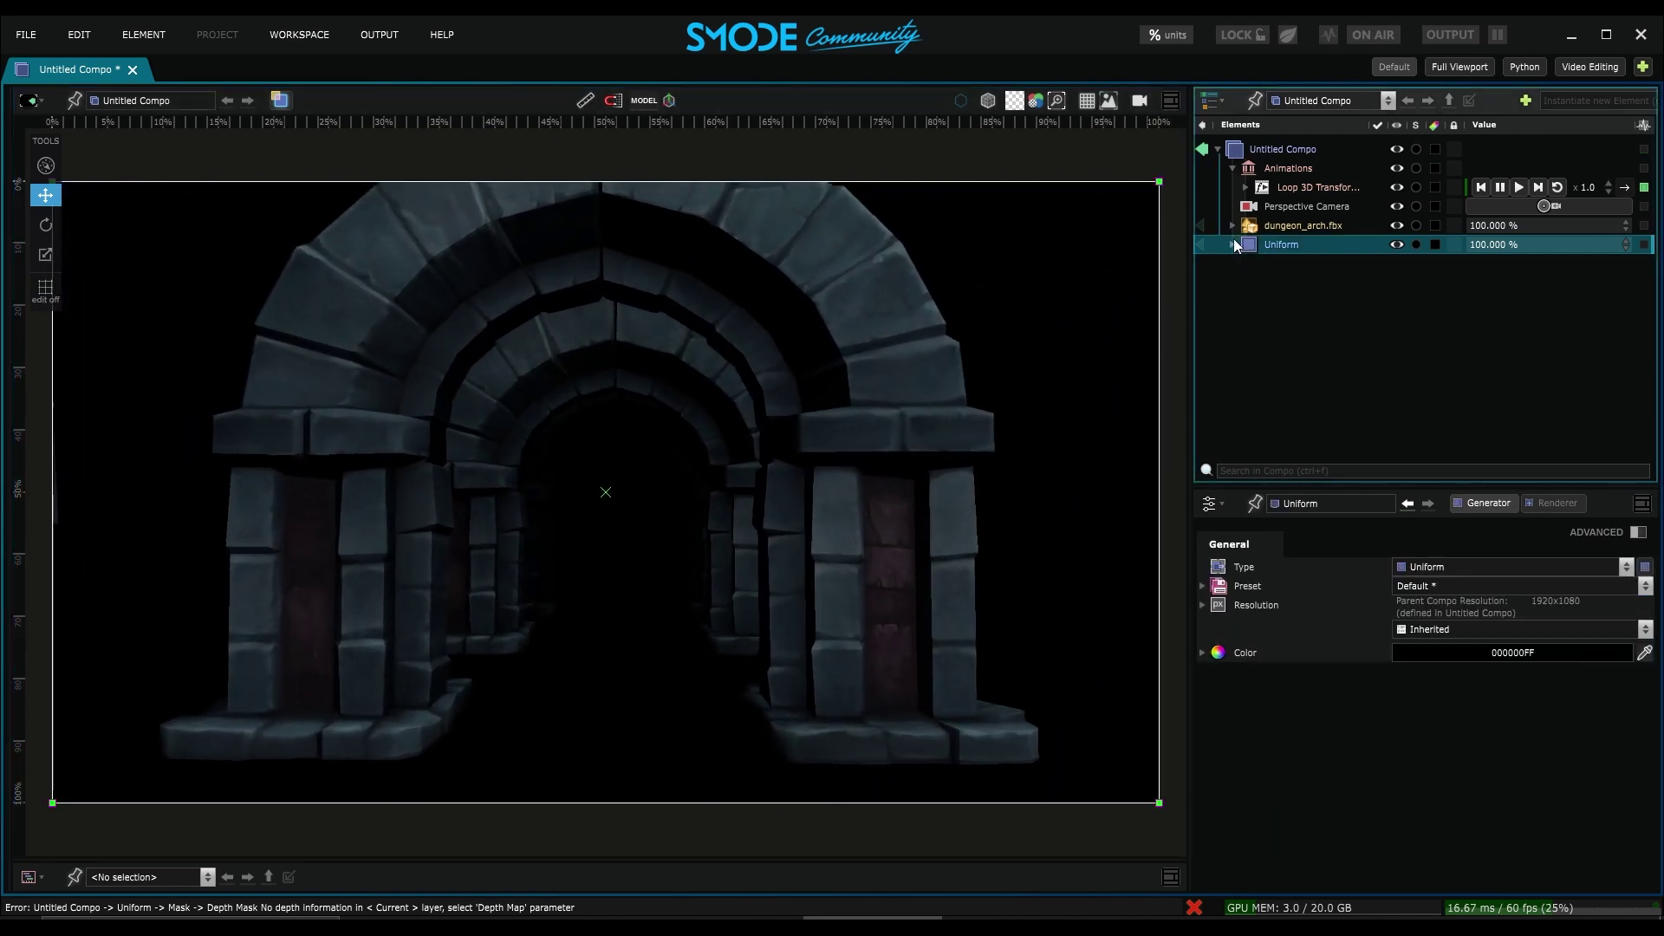
# Add a Point Light to the composition and raise its diffuse level to about 7.21
pyautogui.rightClick(1264, 277)
pyautogui.moveTo(1225, 433)
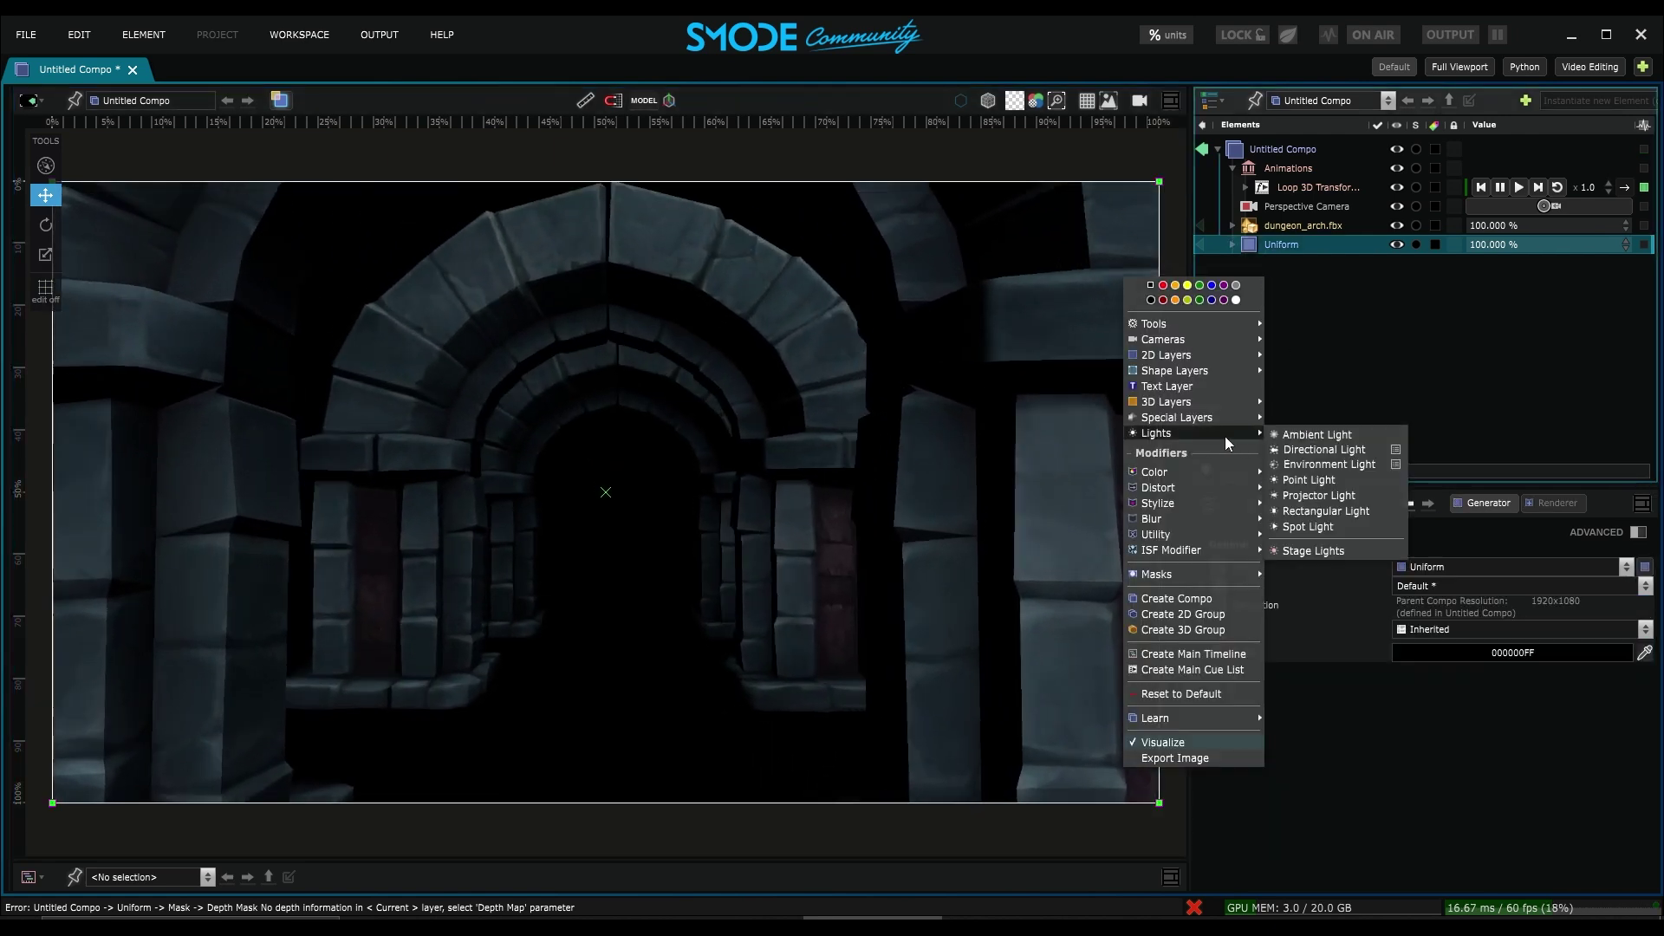
pyautogui.click(1327, 482)
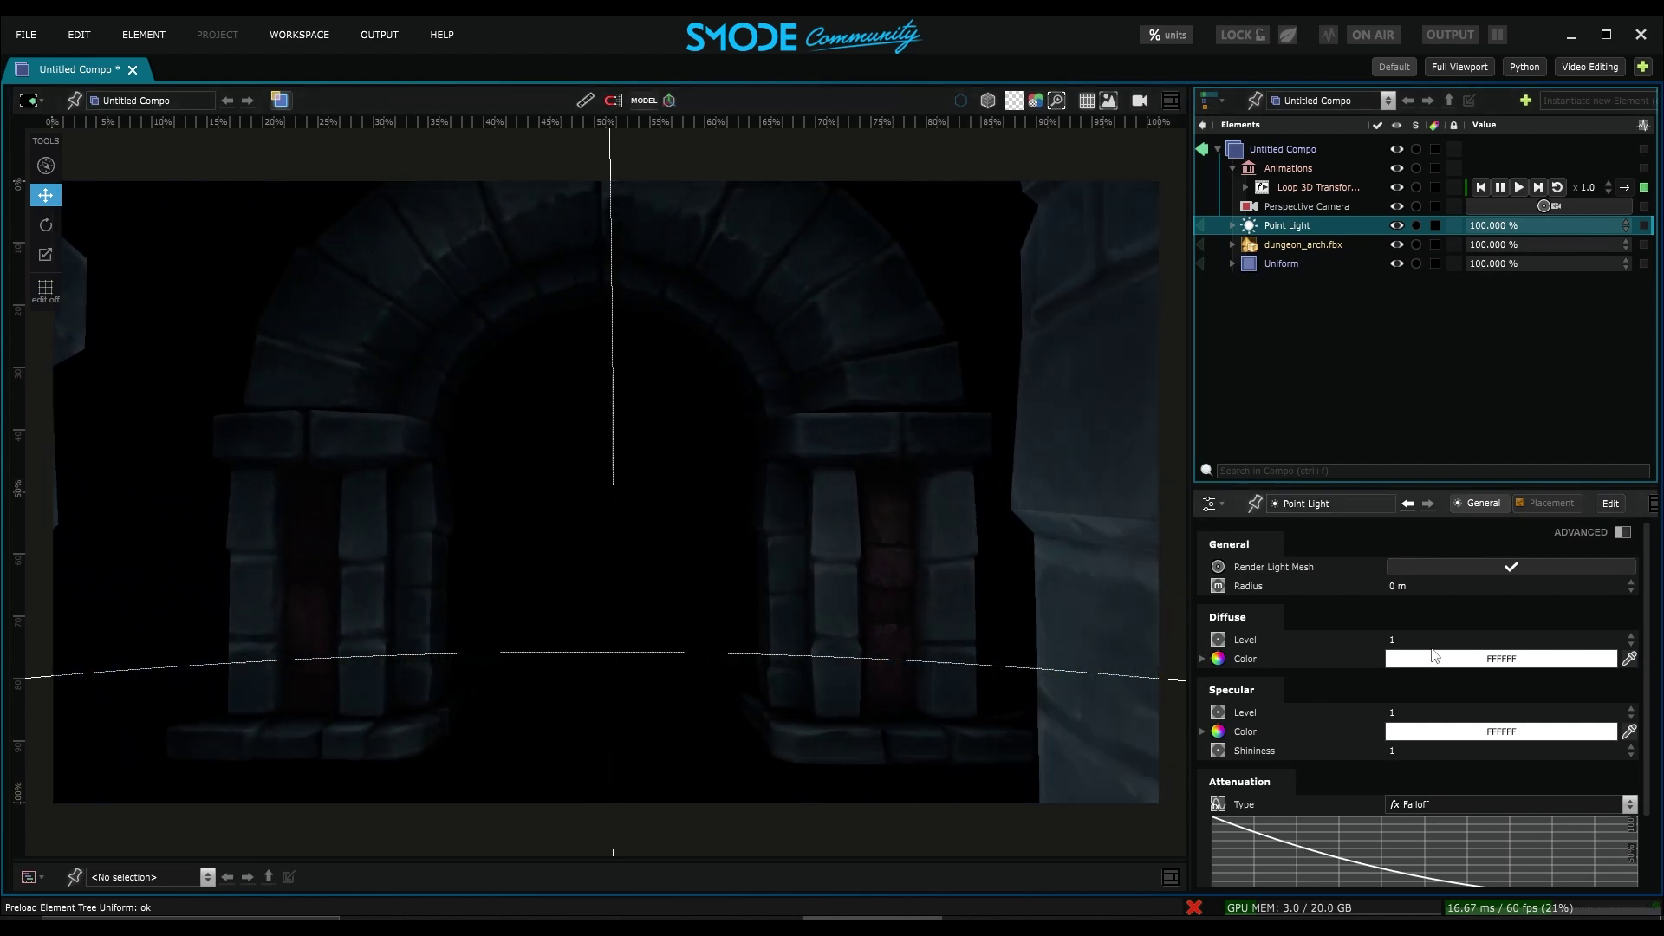
pyautogui.moveTo(1441, 643); pyautogui.dragTo(1449, 631)
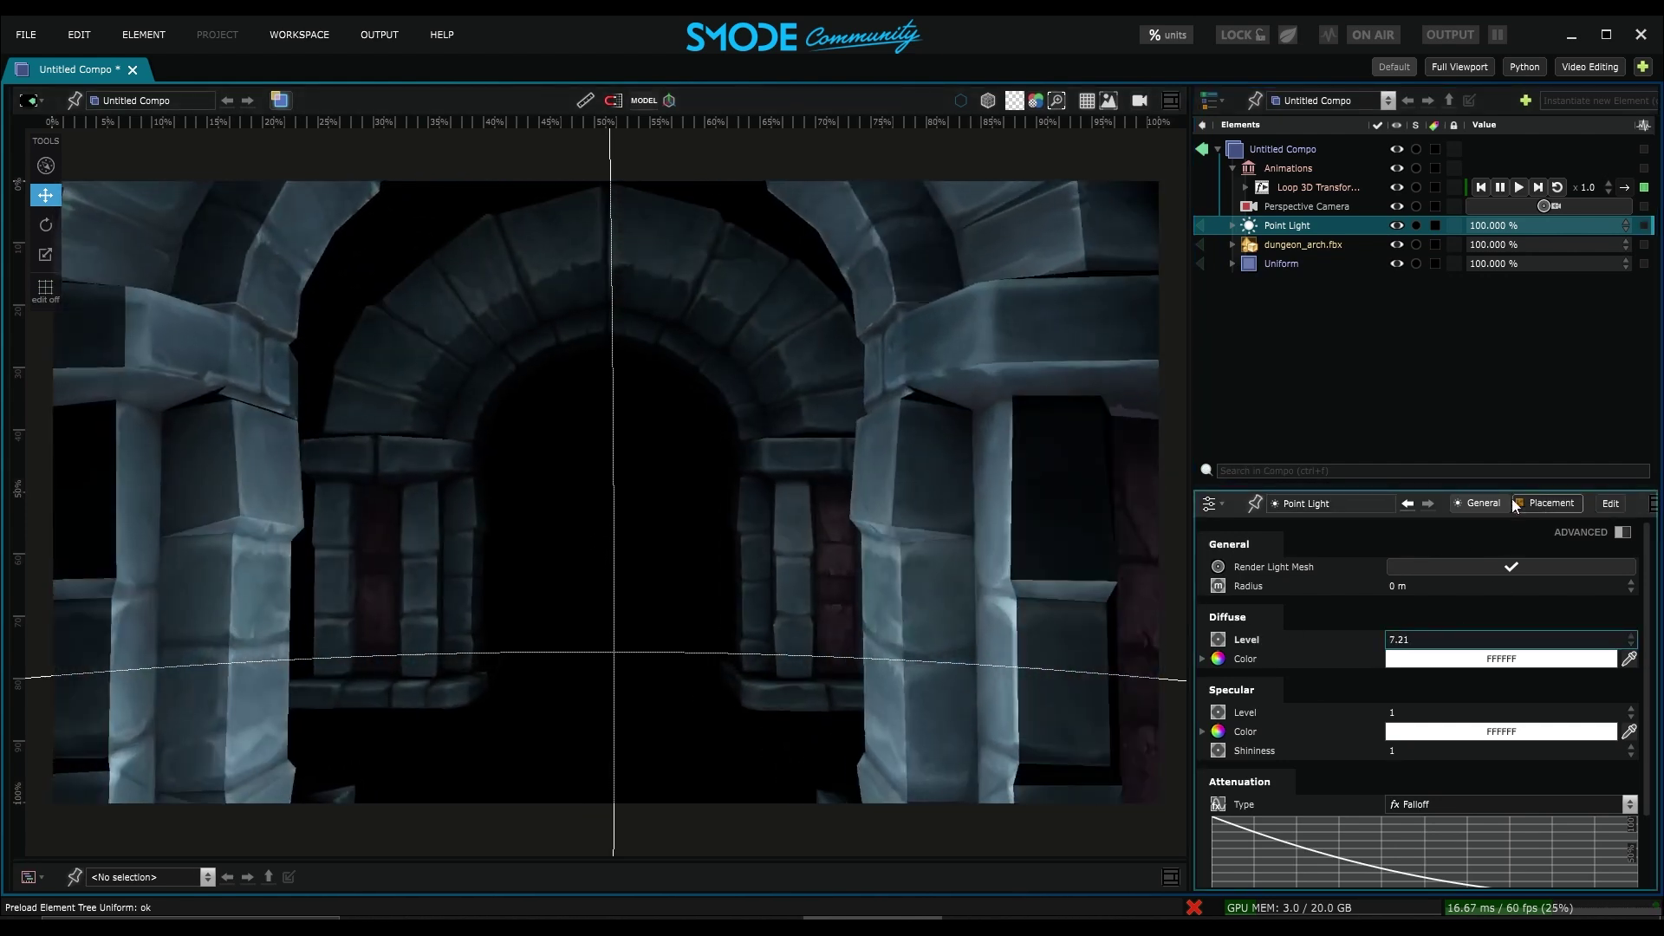
# Reposition the point light among the arches, at about 1.96 m in Y and -3.89 m in Z, judging it from the camera's view
pyautogui.click(280, 101)
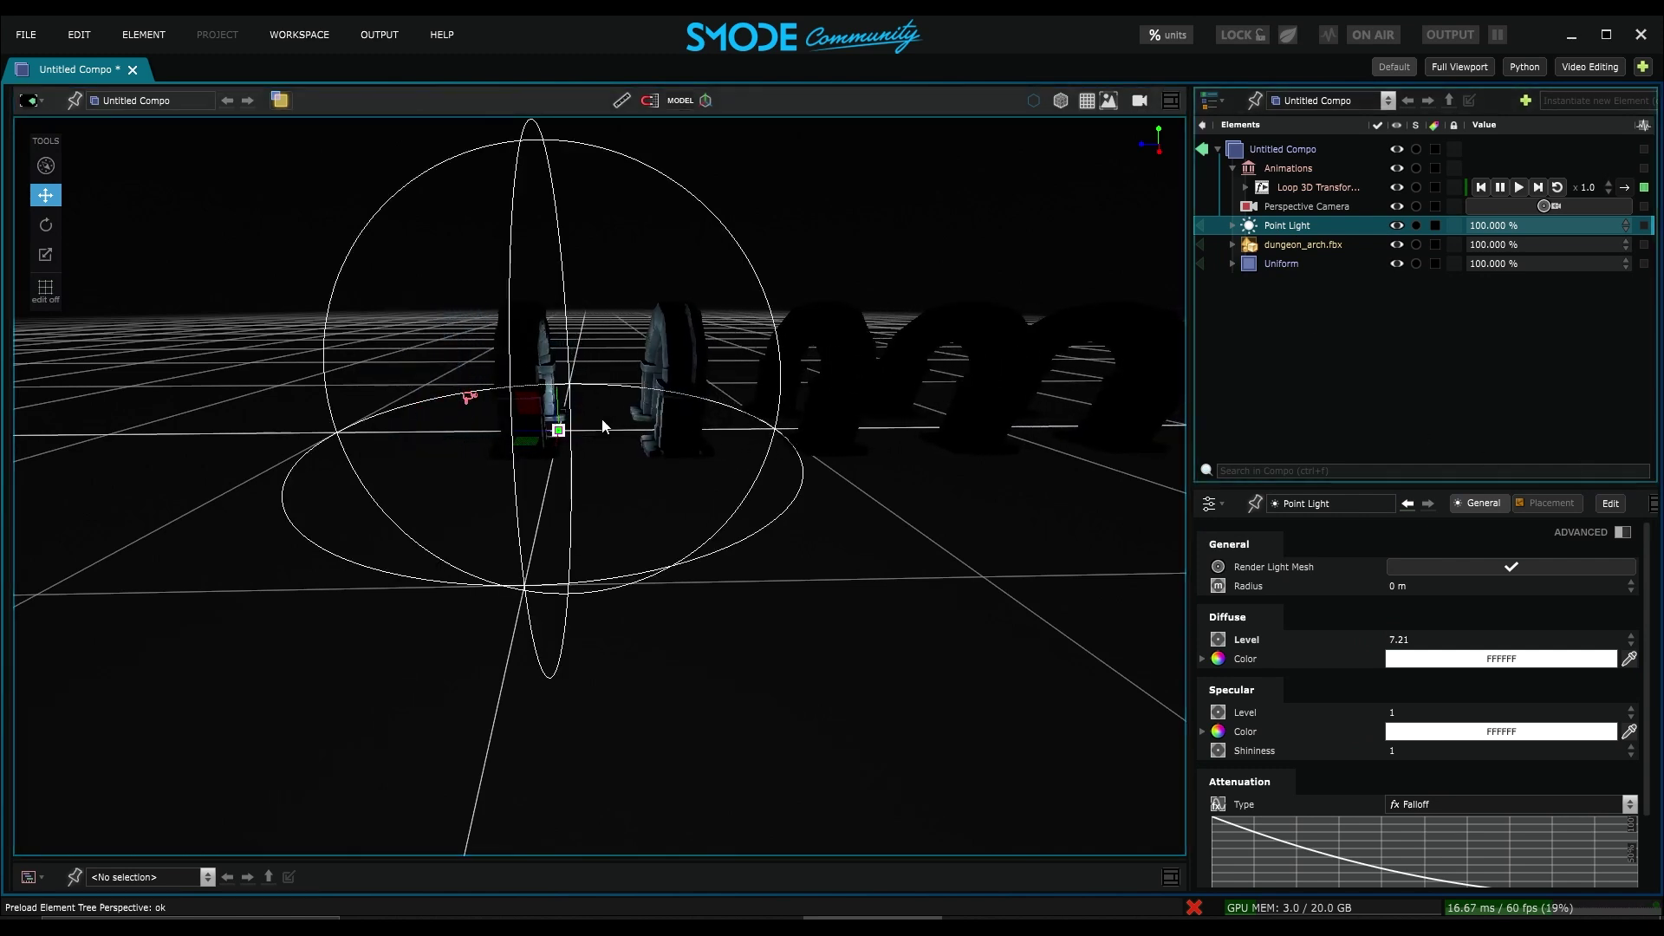
pyautogui.moveTo(724, 432); pyautogui.dragTo(754, 438)
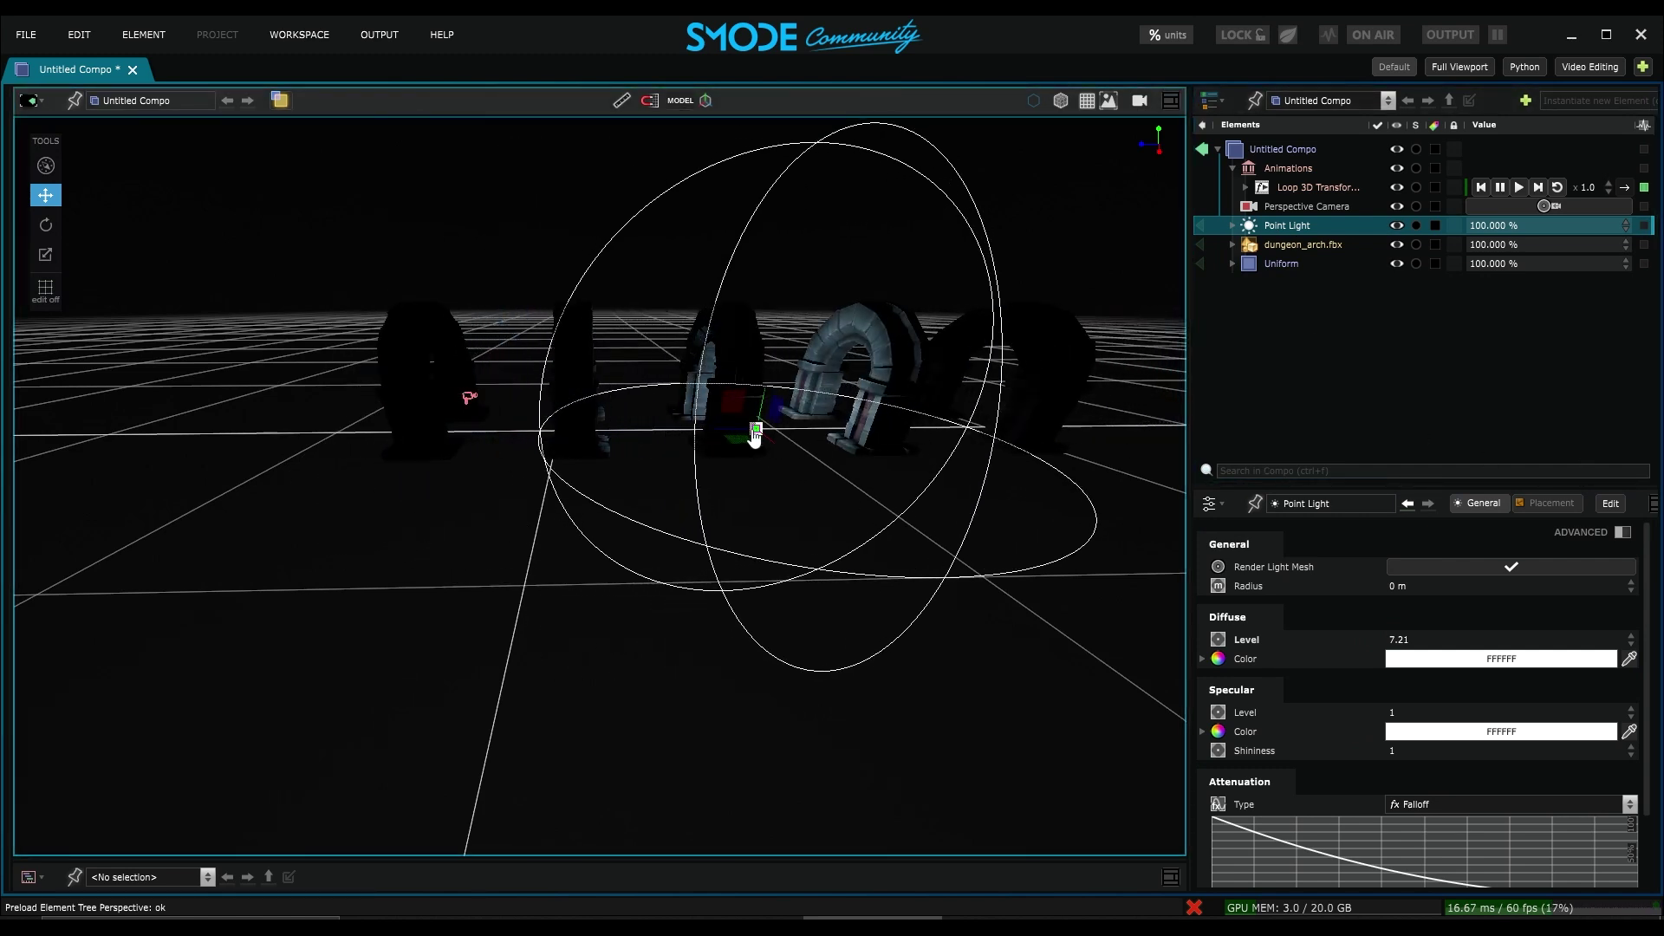
pyautogui.click(280, 101)
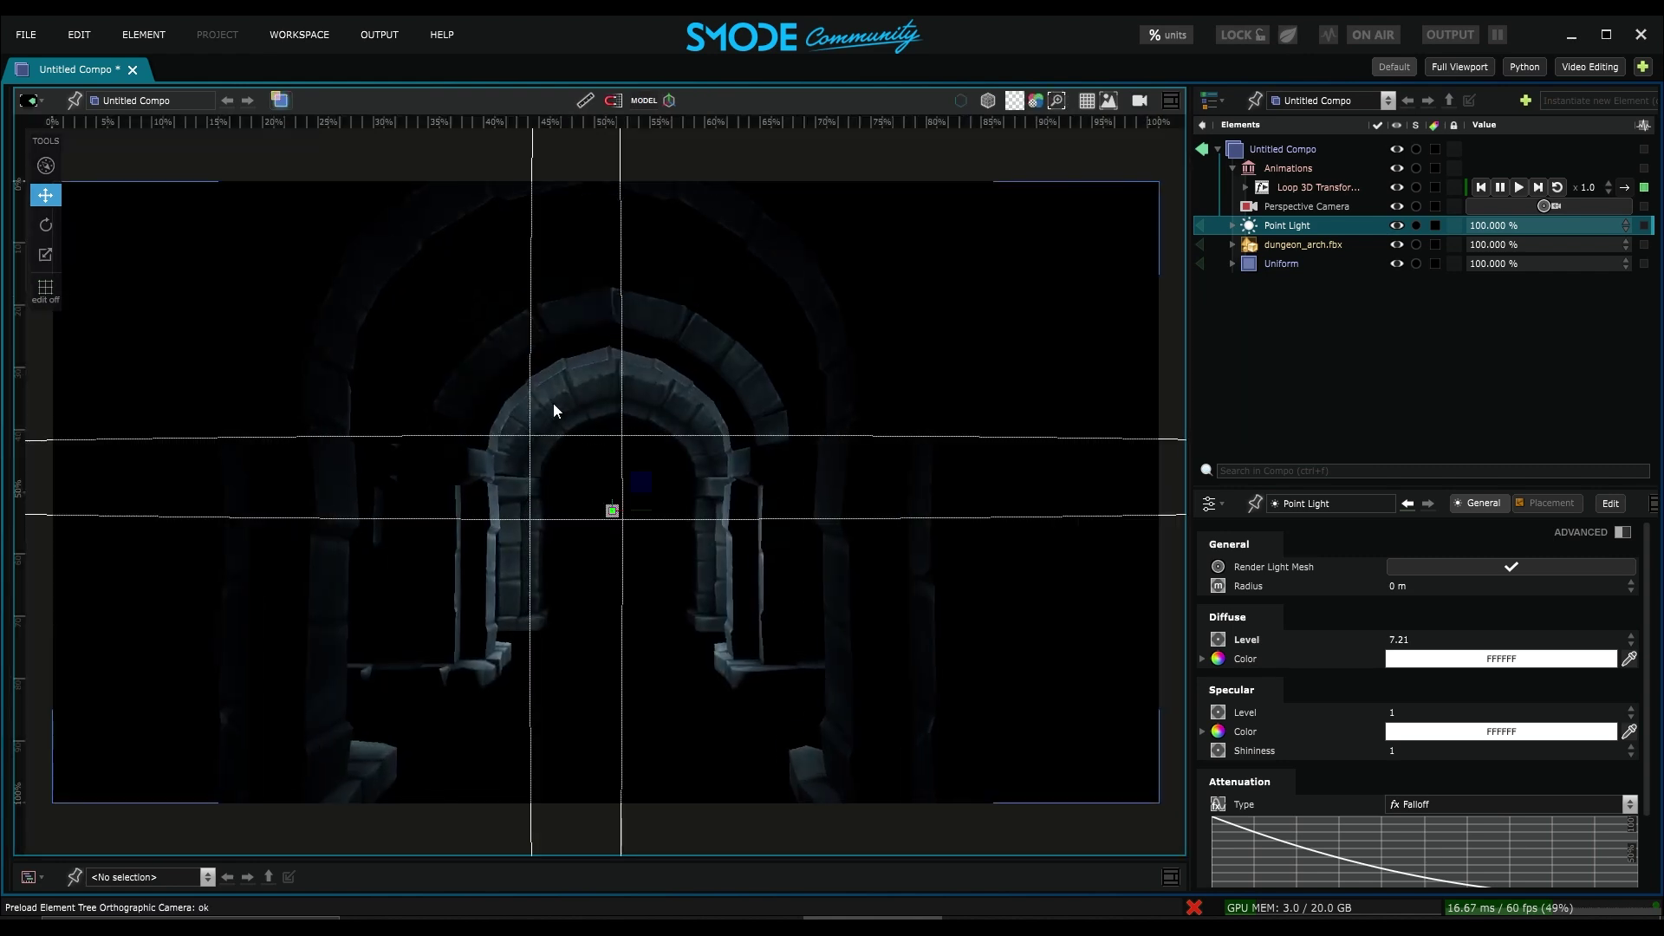
pyautogui.click(1544, 504)
pyautogui.moveTo(1591, 610); pyautogui.dragTo(1591, 745)
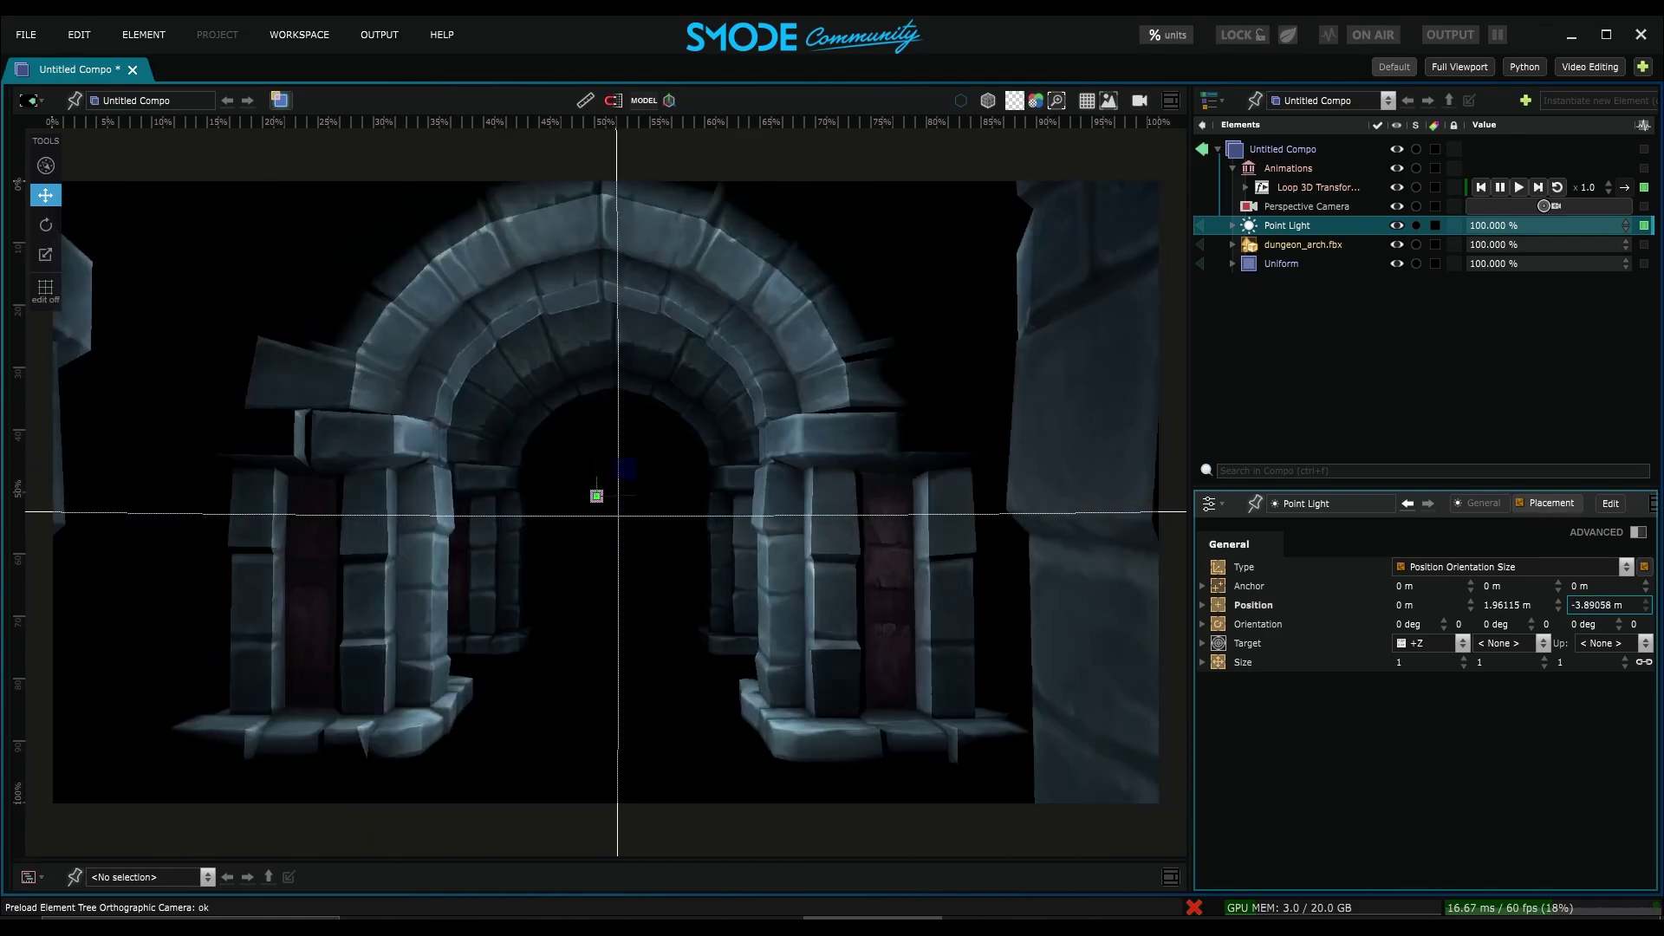